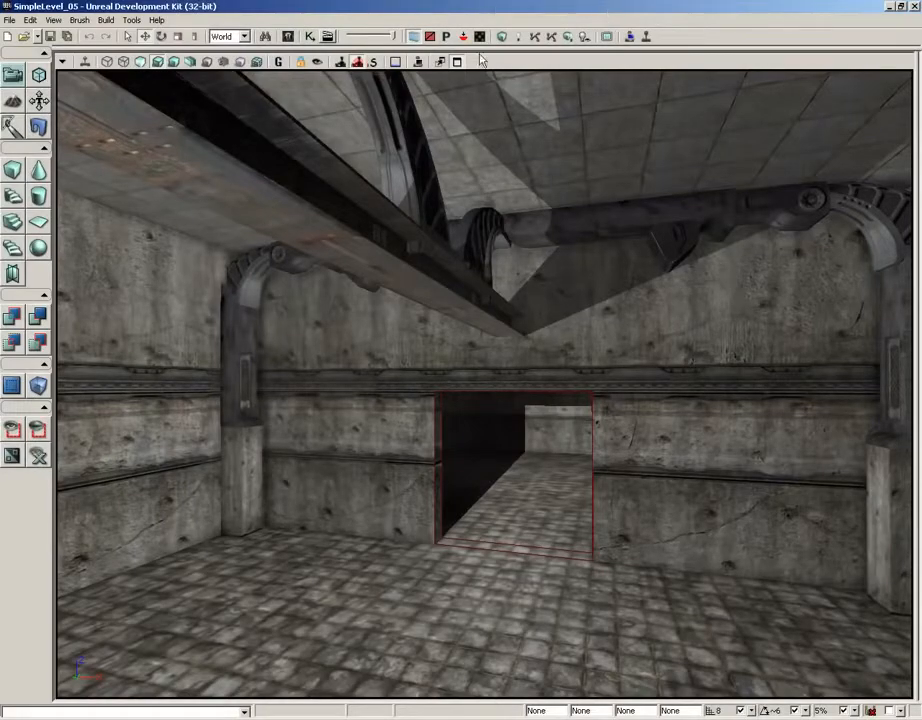
- Search the Content Browser for "blastdoor" and limit the results to static meshes
right_click_drag(391, 249, 480, 362)
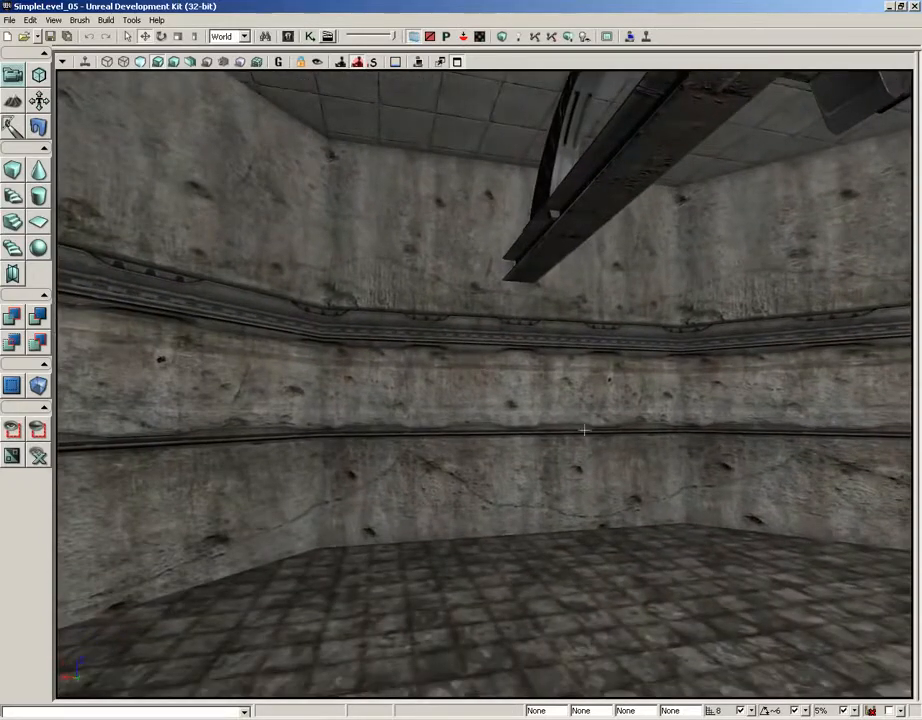
left_click(474, 333)
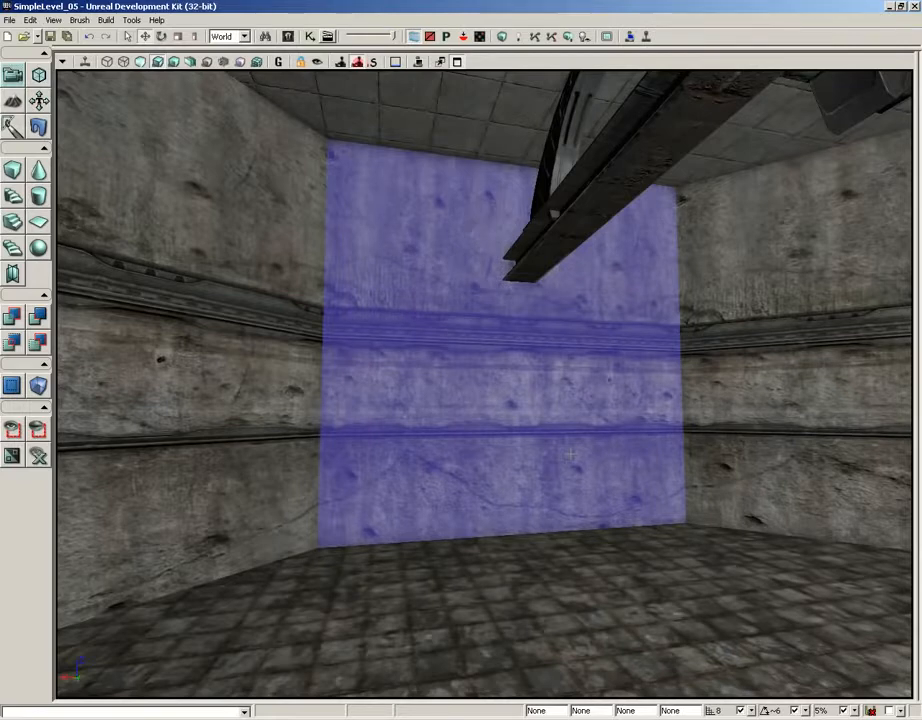
left_click(289, 38)
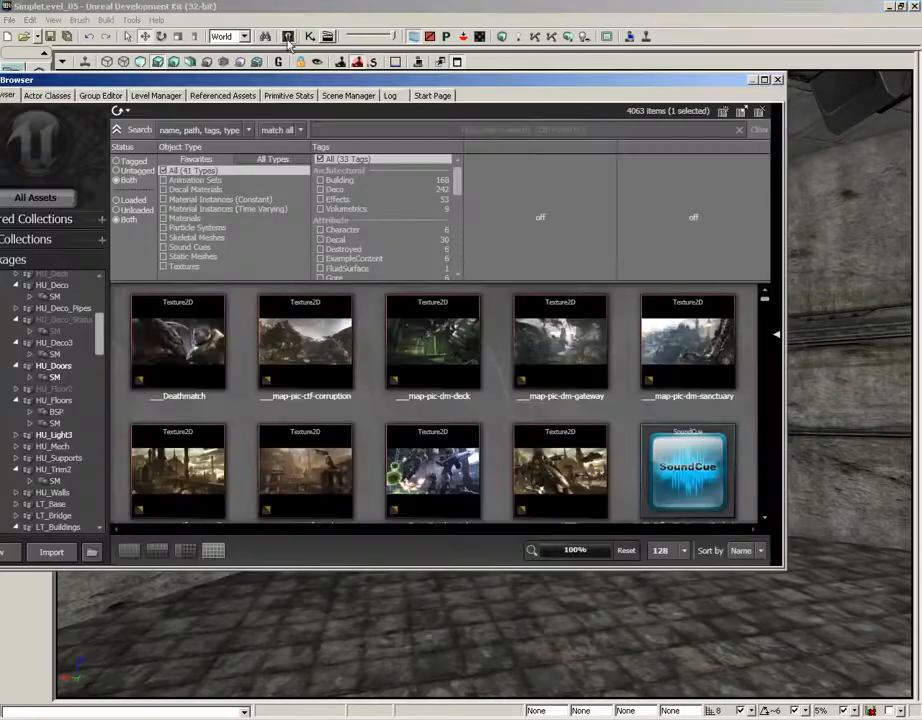
left_click(484, 129)
type("blastdoor")
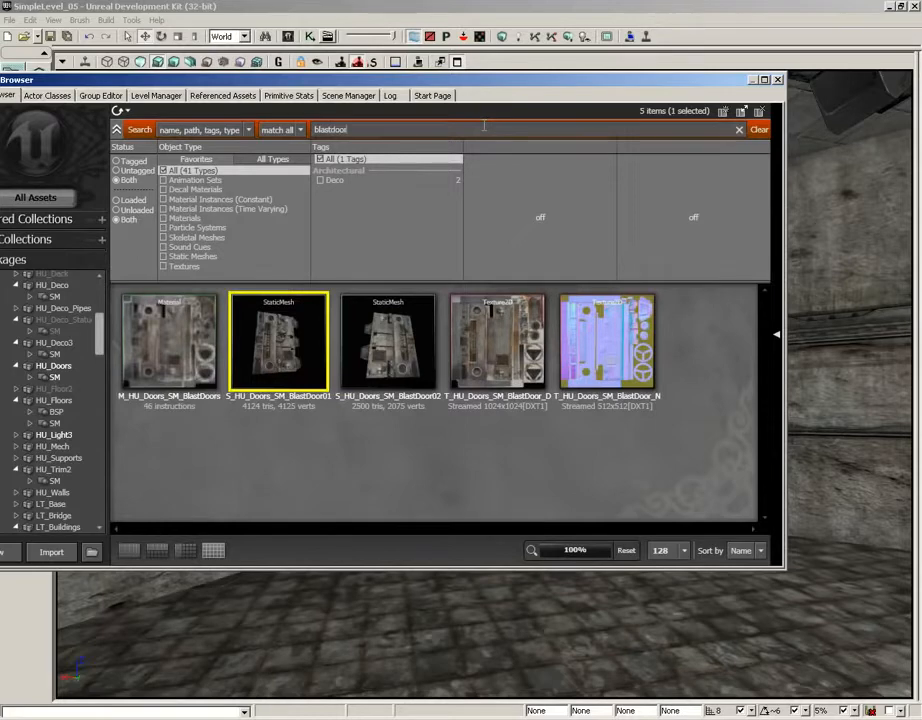
left_click(183, 258)
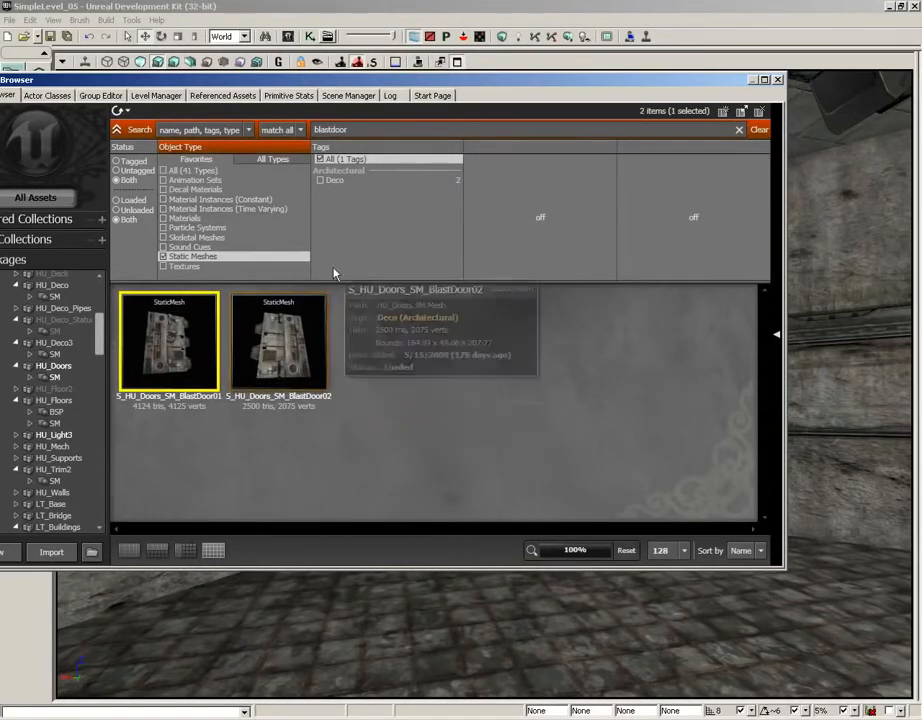
- Place S_HU_Doors_SM_BlastDoor01 and S_HU_Doors_SM_BlastDoor02 side by side on the room's floor and close the Content Browser
left_click_drag(150, 345, 280, 618)
left_click_drag(268, 352, 383, 622)
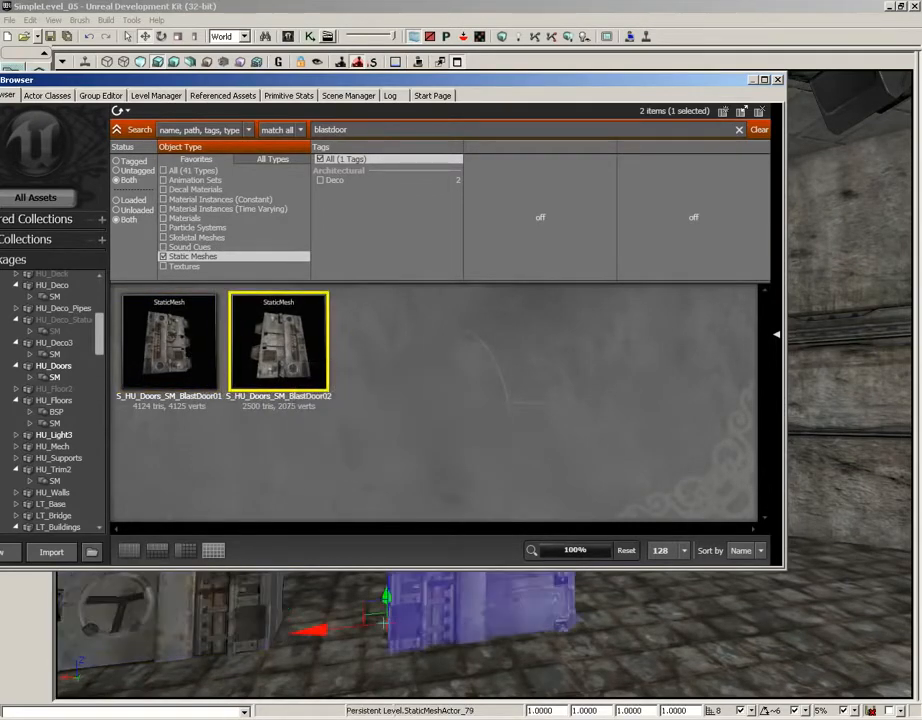
left_click(779, 81)
- Raise both blast doors until their full height stands above the floor and shift them along X toward the ceiling beam
left_click_drag(528, 459, 458, 529)
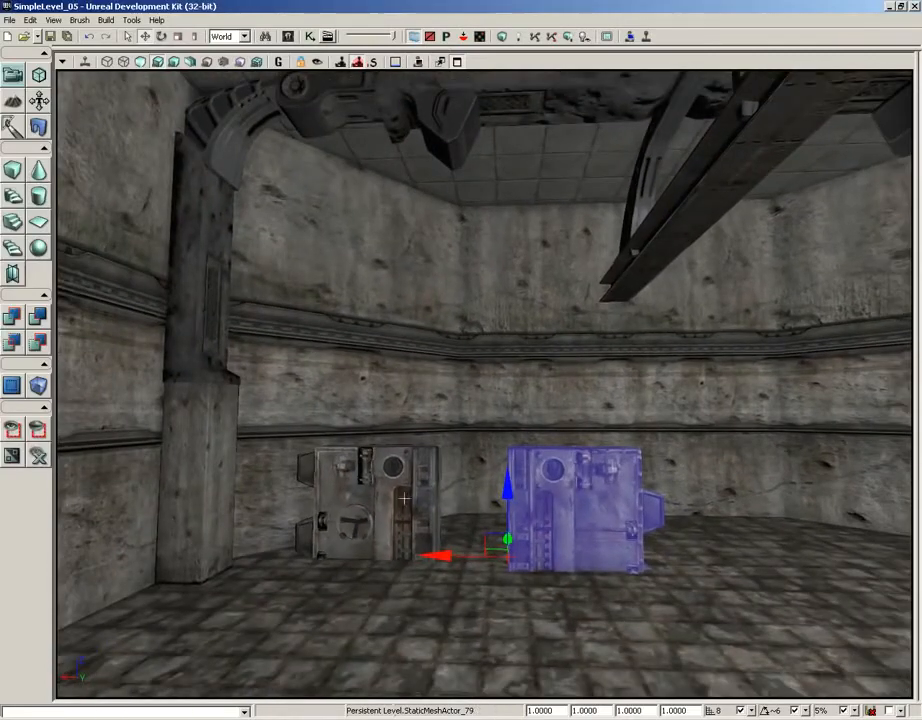
left_click(404, 497, "ctrl")
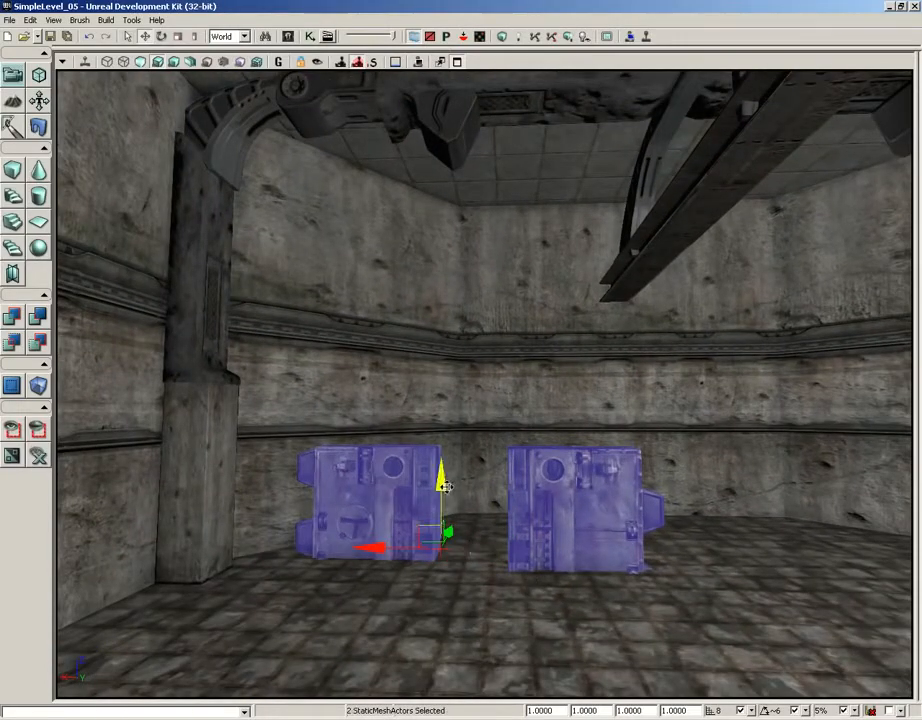
left_click_drag(443, 501, 443, 411)
left_click_drag(390, 461, 512, 461)
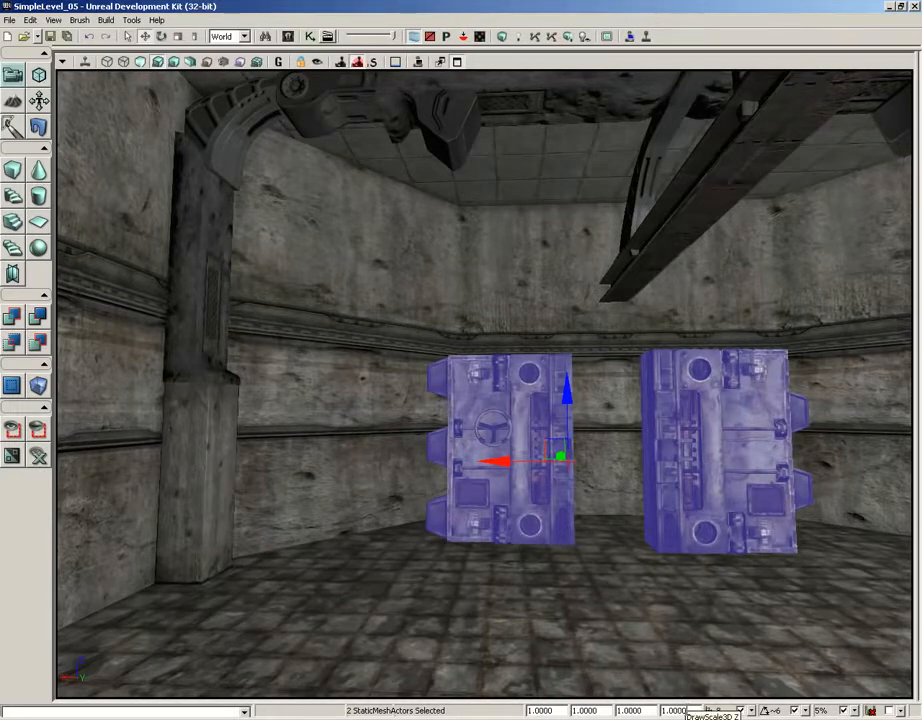
- Set the DrawScale3D Z of both blast doors to 1.125
left_click(674, 710)
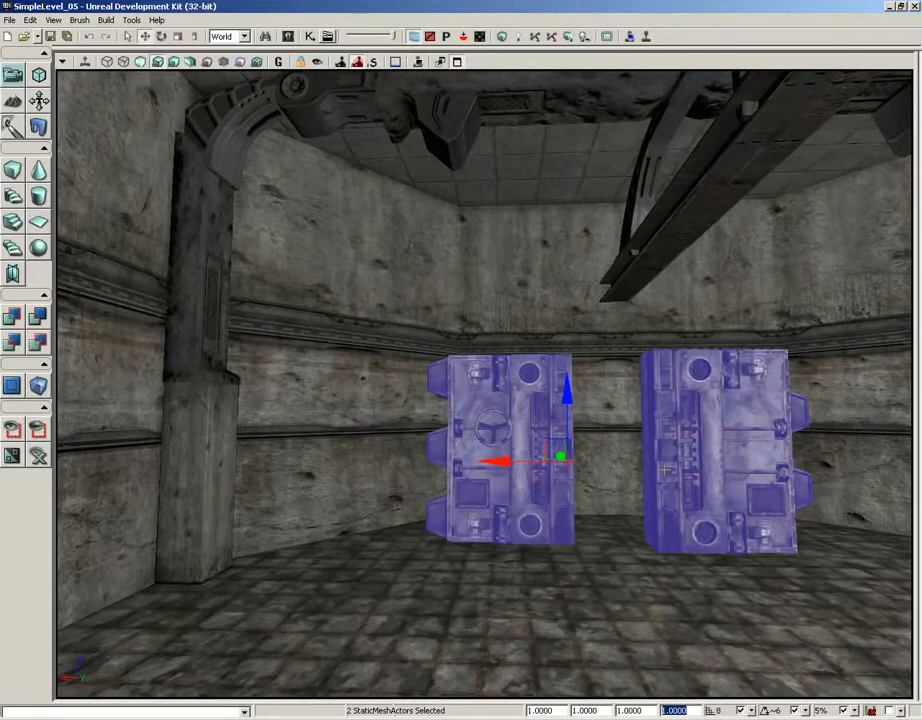
type("1.125")
key("Return")
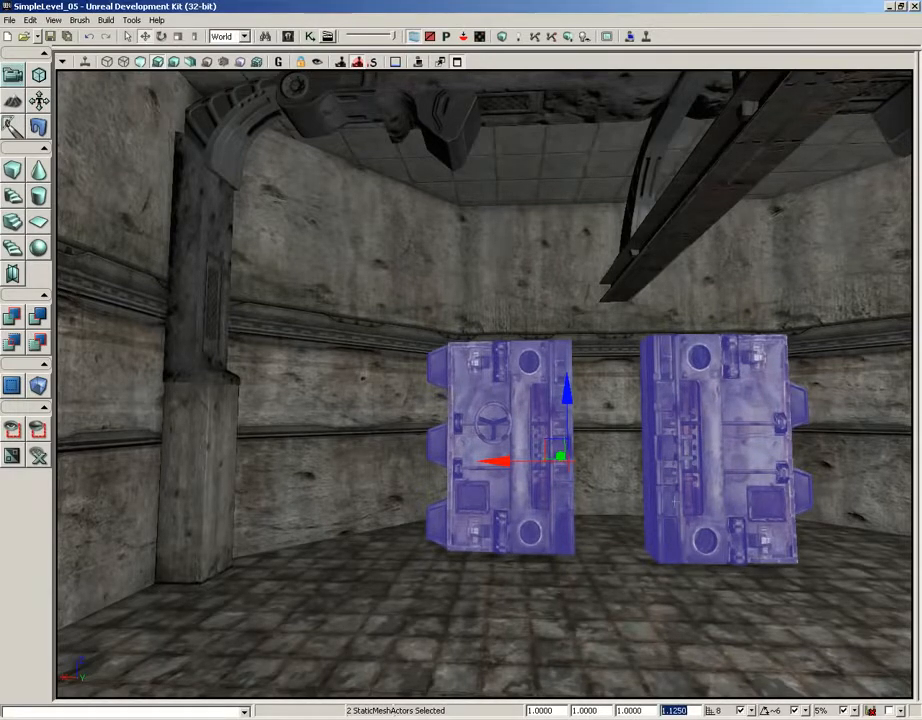
- Move the blast door with the wheel along X past the other door so that their interlocking edges face each other
left_click(728, 373, "ctrl")
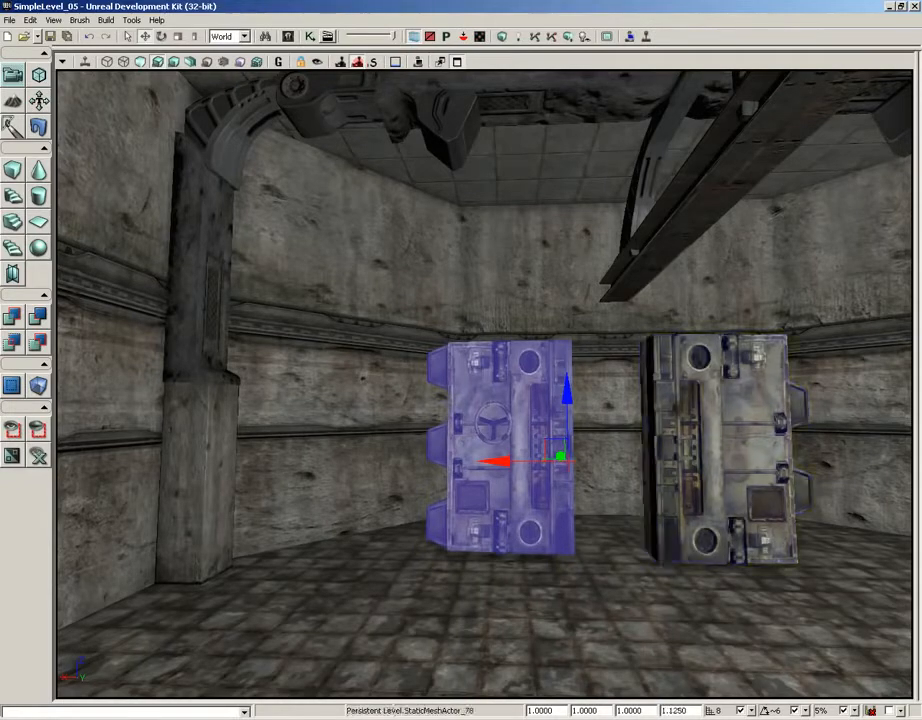
left_click(413, 447)
left_click_drag(423, 465, 421, 410)
left_click(521, 425)
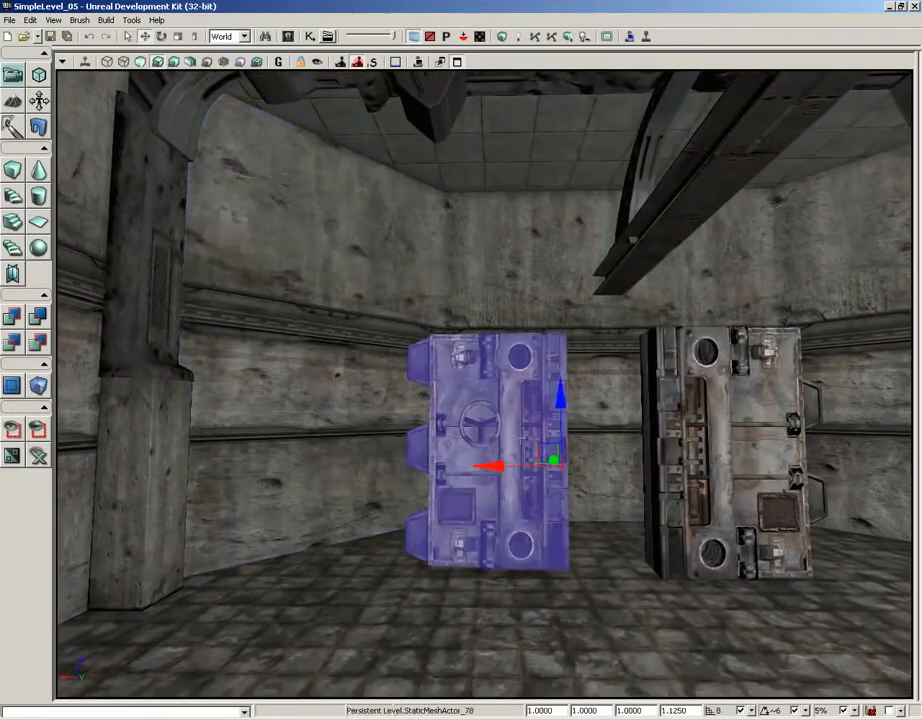
right_click_drag(522, 439, 500, 440)
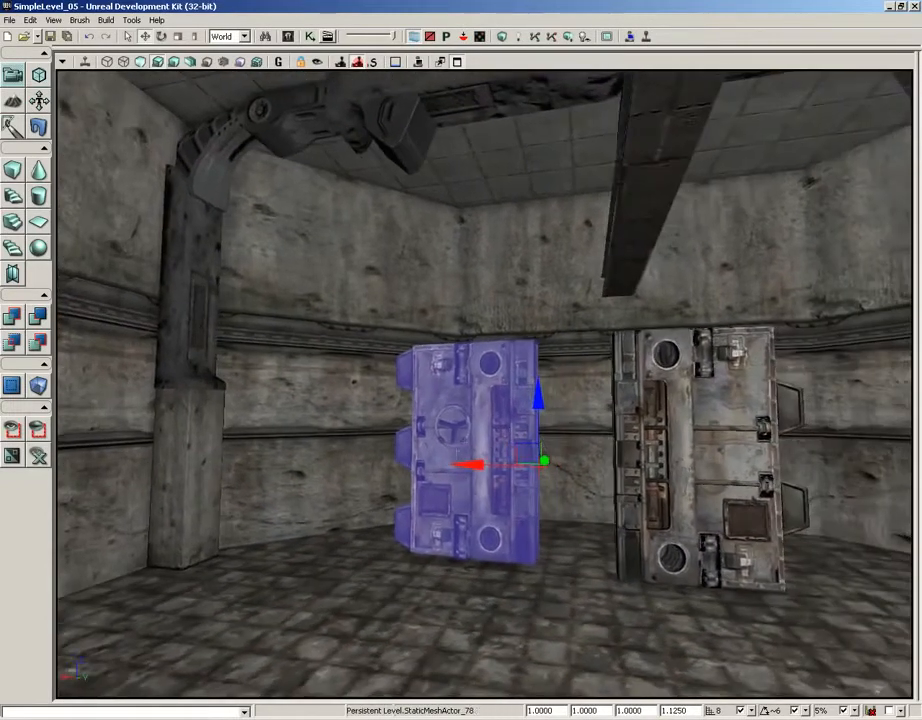
left_click_drag(468, 463, 515, 435)
left_click(680, 455)
right_click_drag(680, 455, 810, 422)
right_click_drag(912, 224, 711, 408)
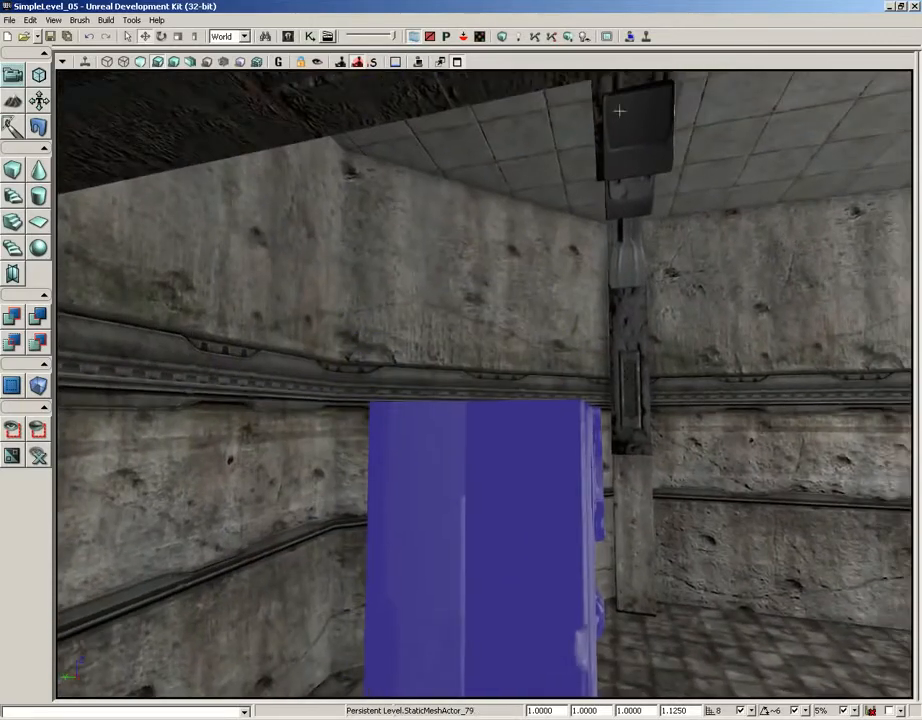
- Show all four viewports and move the door without a wheel along Y toward the line of the other door
left_click(458, 62)
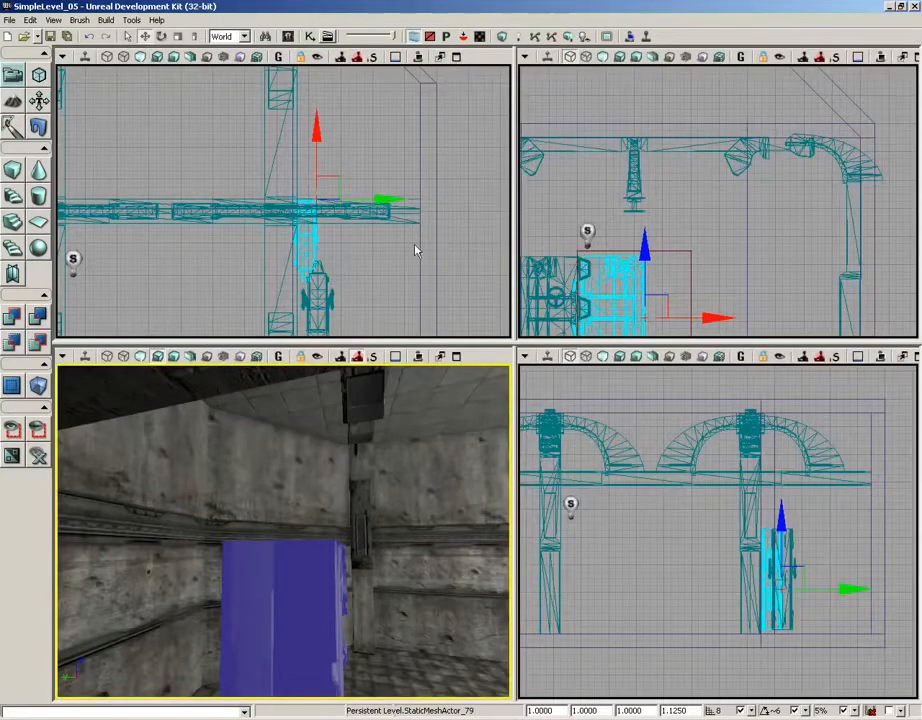
left_click_drag(415, 250, 403, 173)
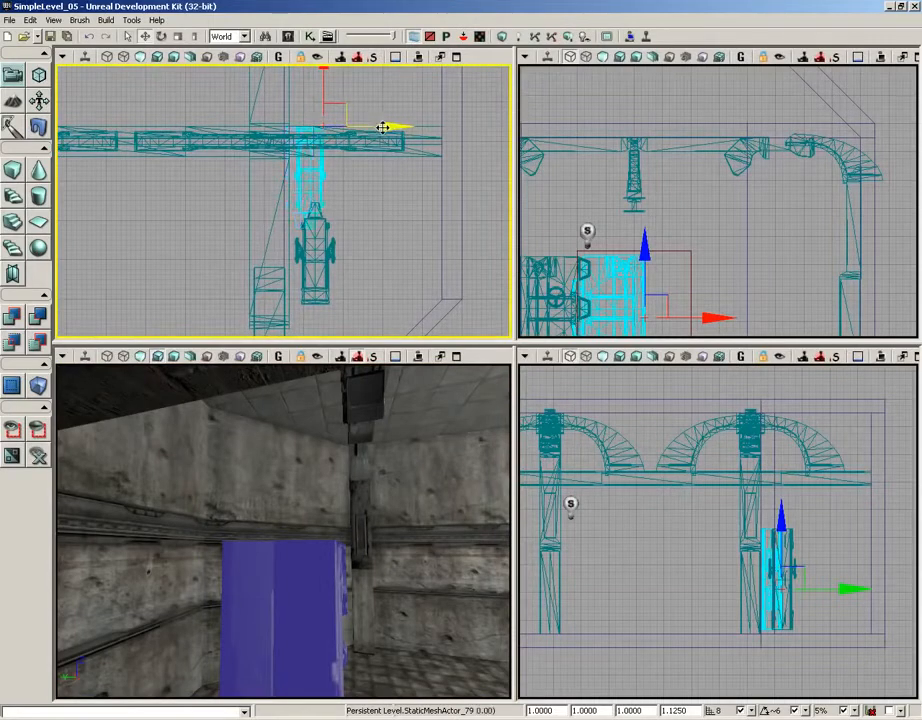
left_click_drag(383, 127, 390, 130)
left_click_drag(384, 185, 381, 158)
scroll(380, 163, "up", 3)
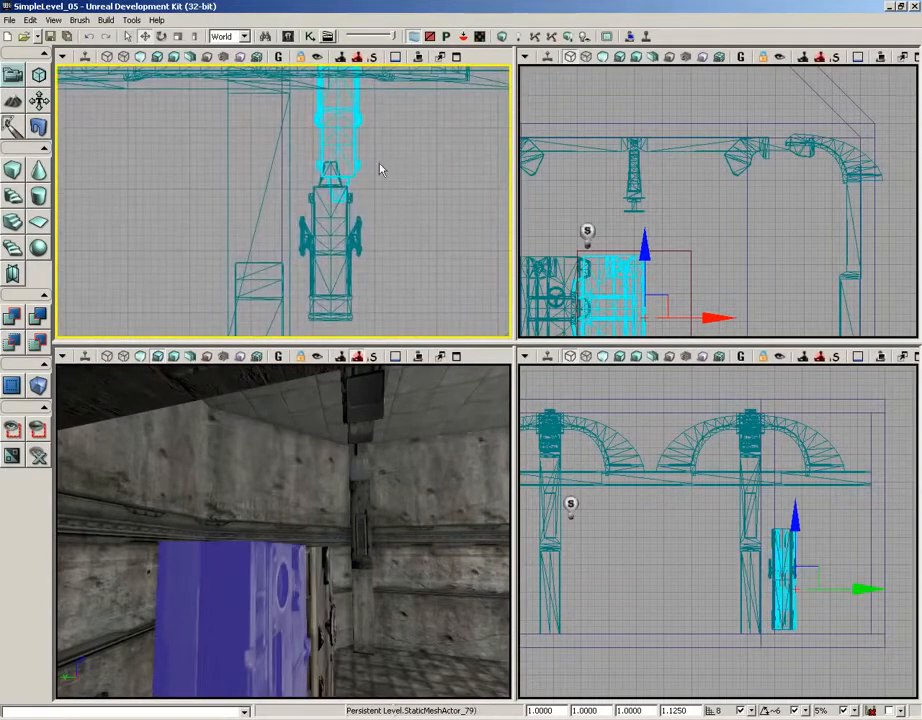
- Align the wheel door with its partner along Y and close the gap between the two doors along X
left_click(340, 237)
left_click_drag(401, 321, 403, 323)
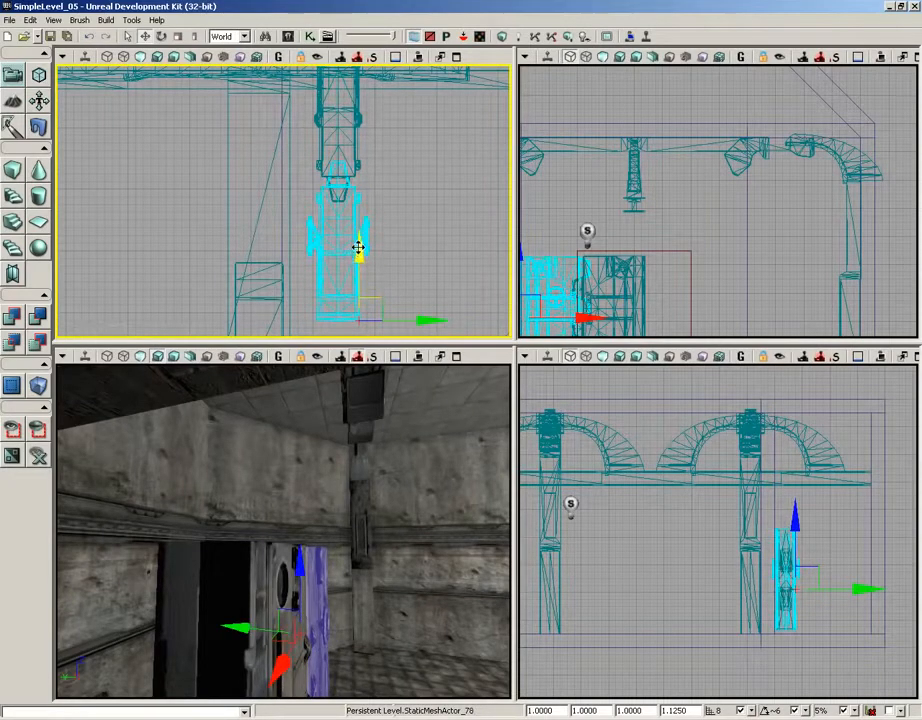
left_click_drag(358, 248, 358, 245)
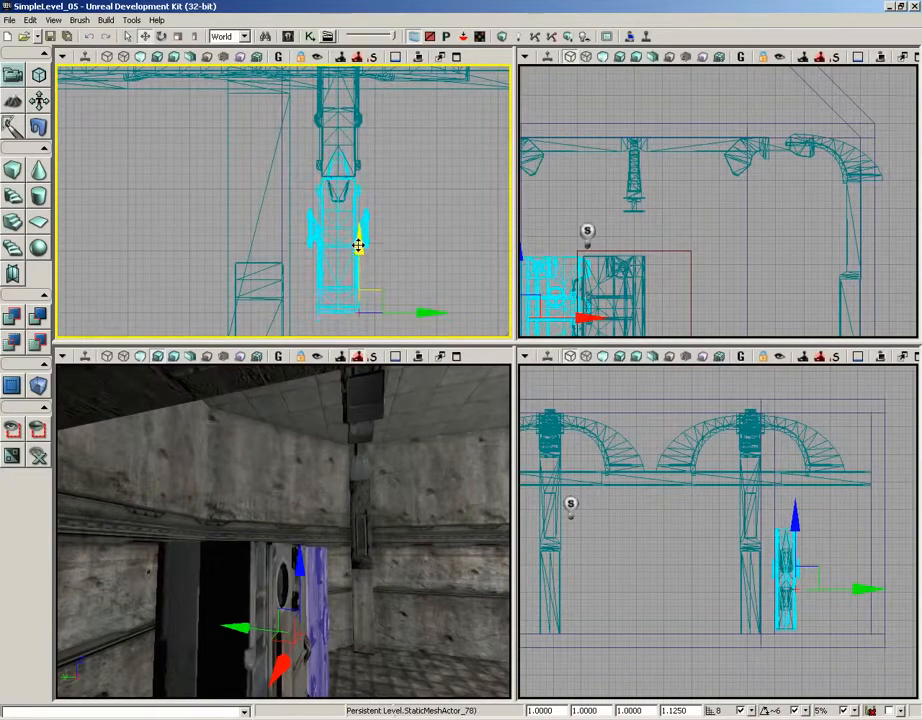
left_click_drag(343, 452, 208, 405)
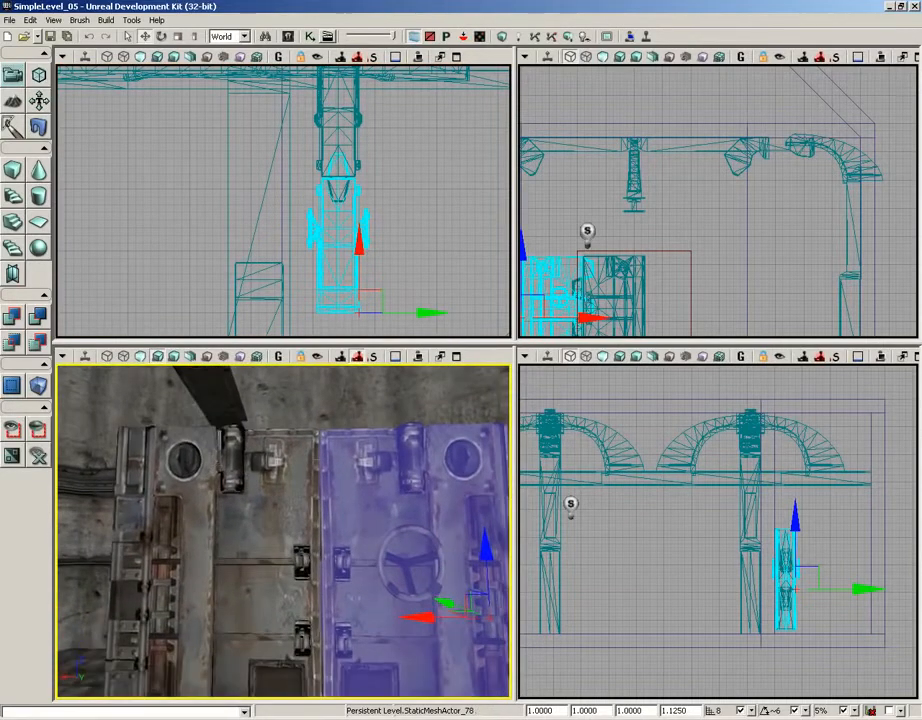
- Select both blast doors and move them together along X over the red doorway brush outline
left_click(239, 539, "ctrl")
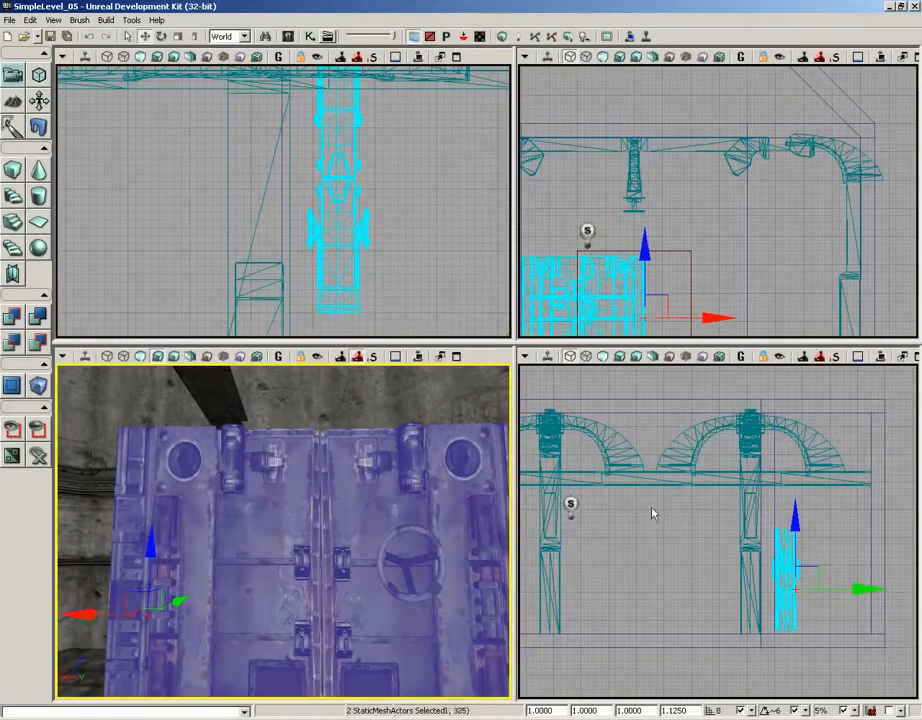
scroll(648, 500, "down", 2)
scroll(683, 245, "down", 3)
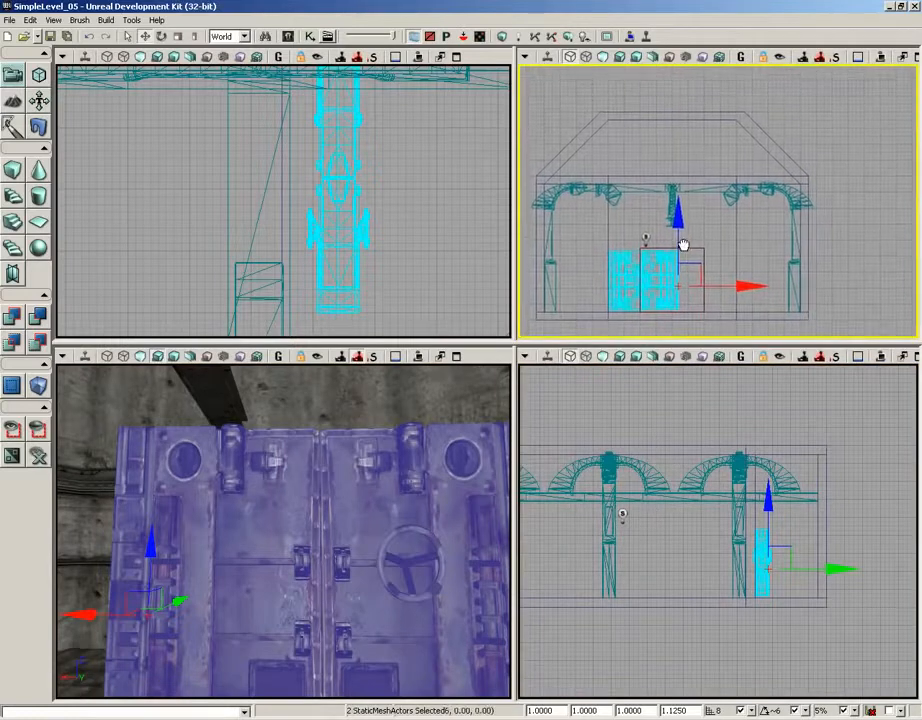
scroll(683, 245, "up", 3)
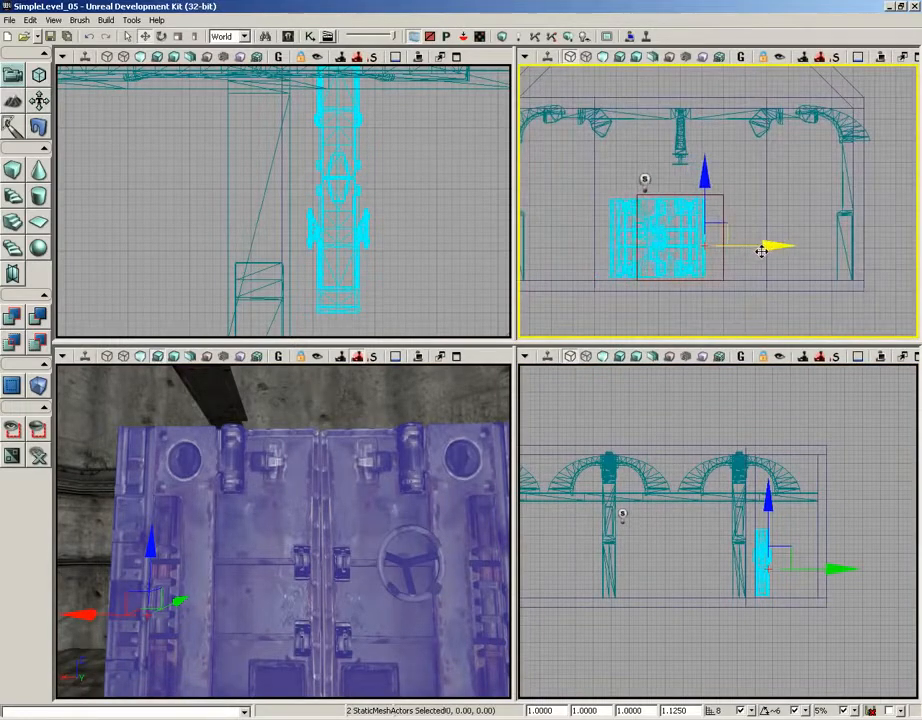
left_click_drag(761, 251, 775, 257)
right_click_drag(751, 282, 787, 222)
scroll(745, 258, "up", 5)
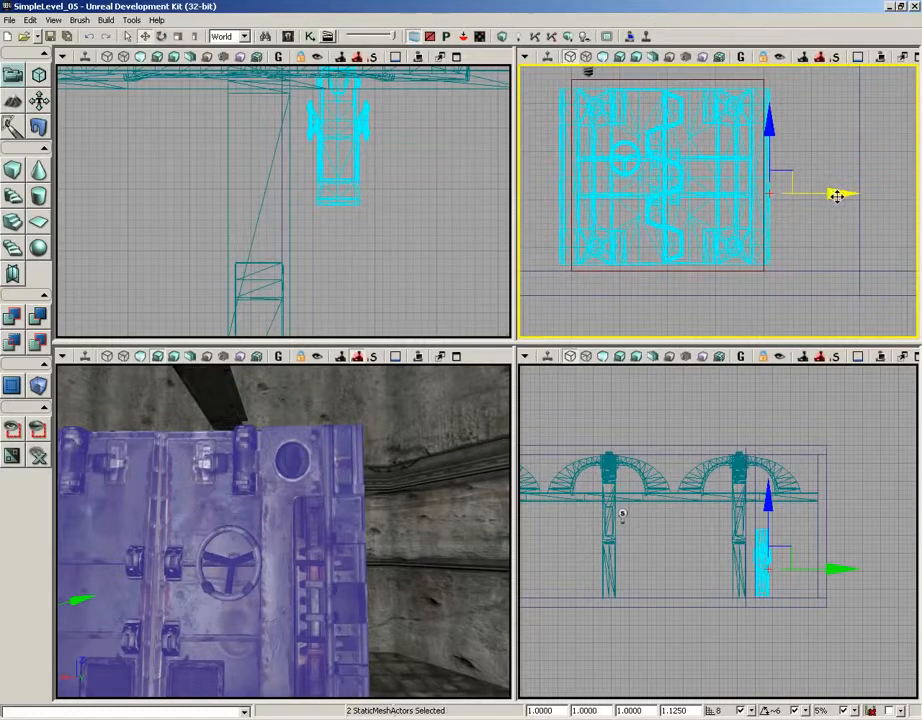
left_click_drag(835, 194, 833, 193)
- Set the drag grid snap to 4, center both doors on the red outline along X and lower them to its bottom edge
left_click(753, 711)
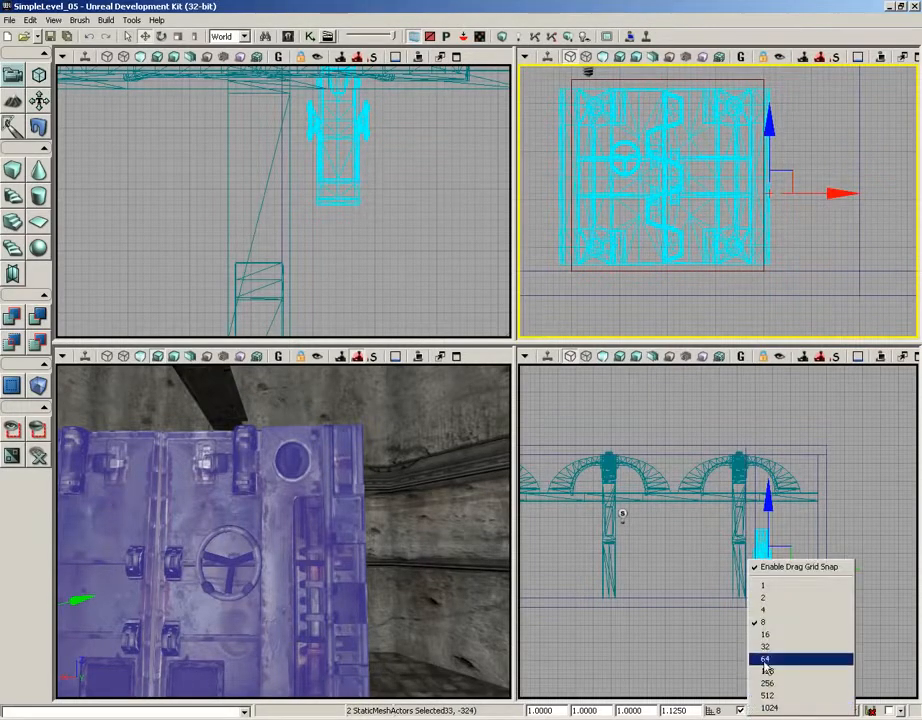
left_click(780, 611)
left_click_drag(833, 194, 835, 194)
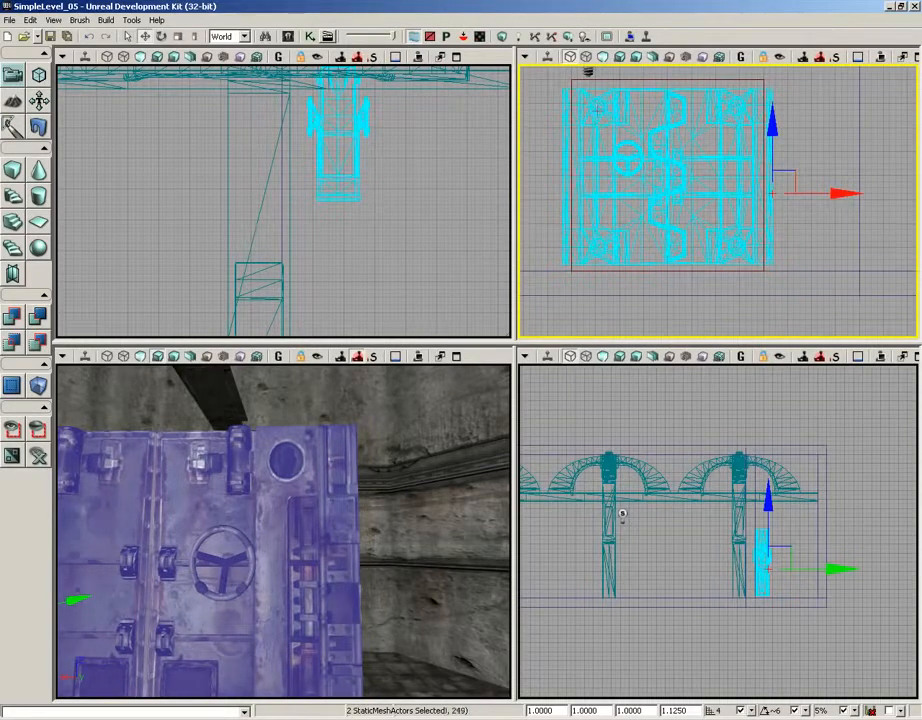
left_click_drag(645, 177, 669, 214)
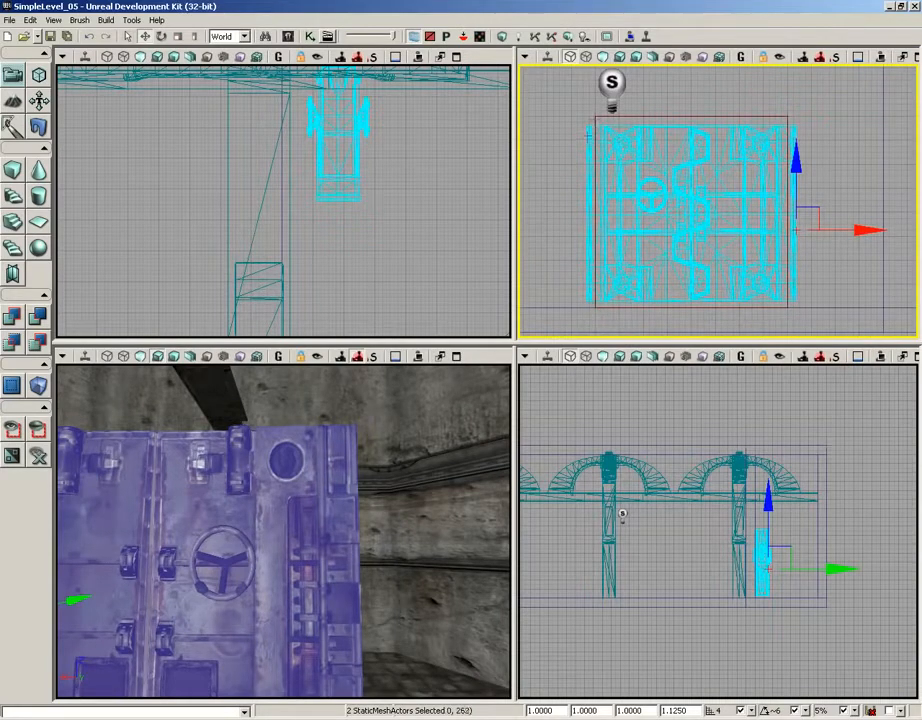
left_click_drag(796, 155, 794, 173)
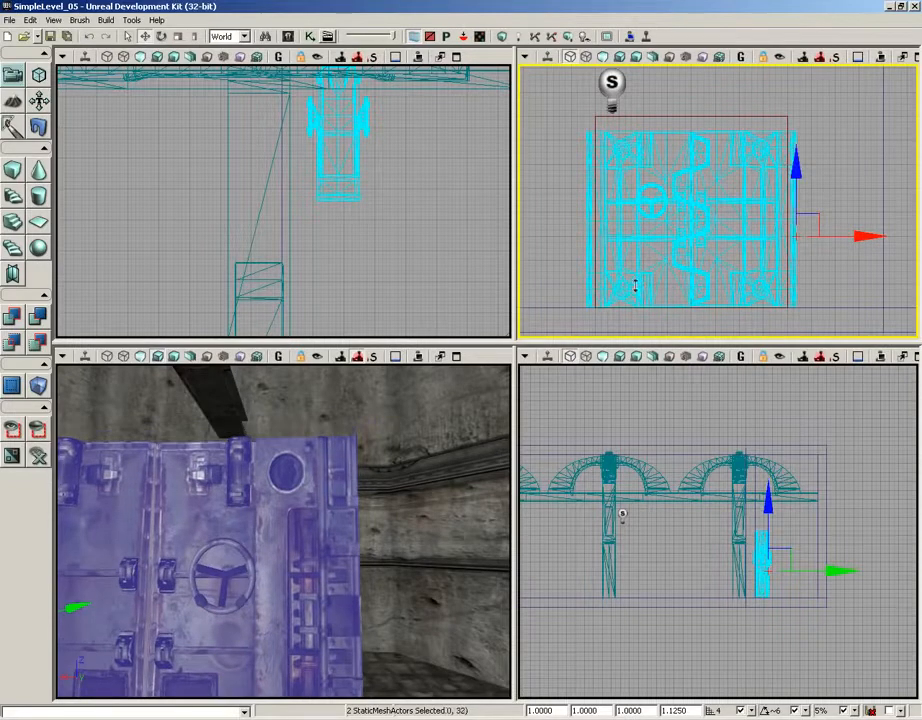
- Move the pair of blast doors along Y until they sit partly embedded in the room's end wall
left_click_drag(356, 520, 335, 620)
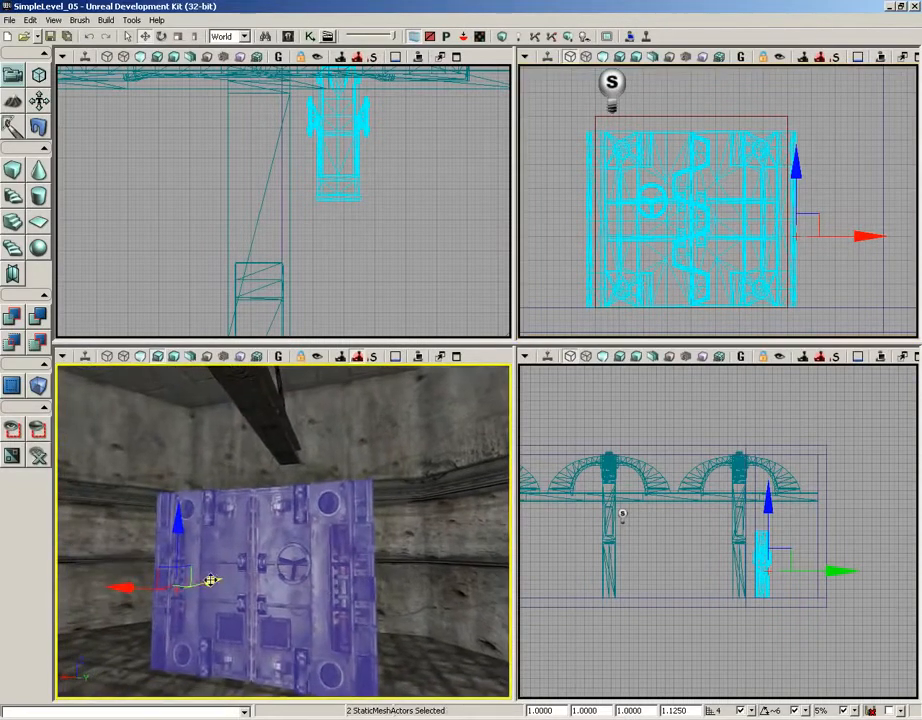
left_click_drag(212, 580, 291, 557)
left_click_drag(348, 553, 391, 449)
left_click_drag(330, 591, 328, 591)
left_click_drag(338, 452, 247, 452)
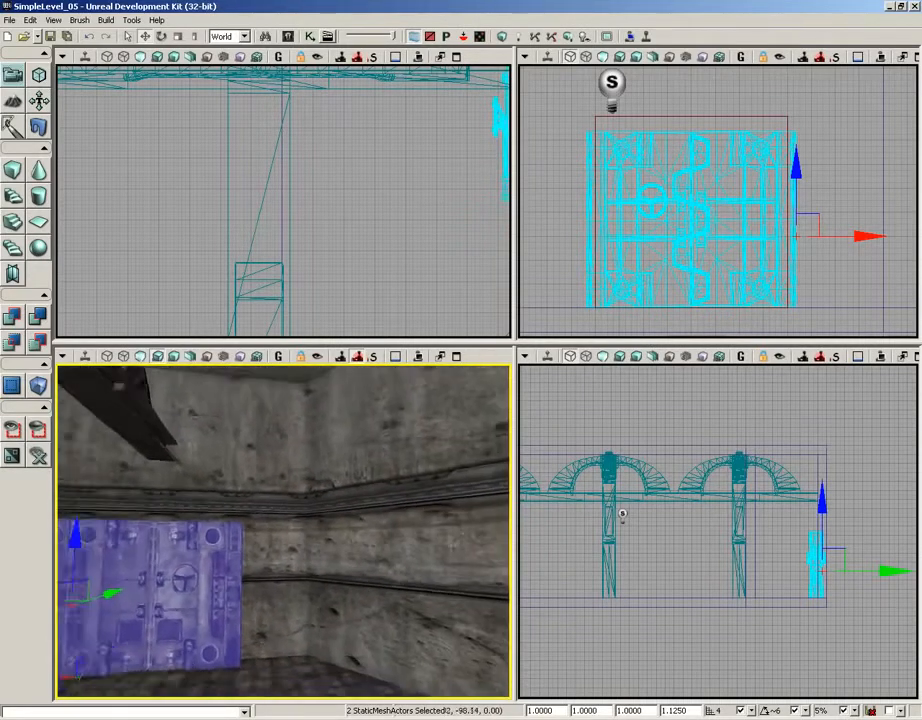
left_click_drag(439, 541, 439, 573)
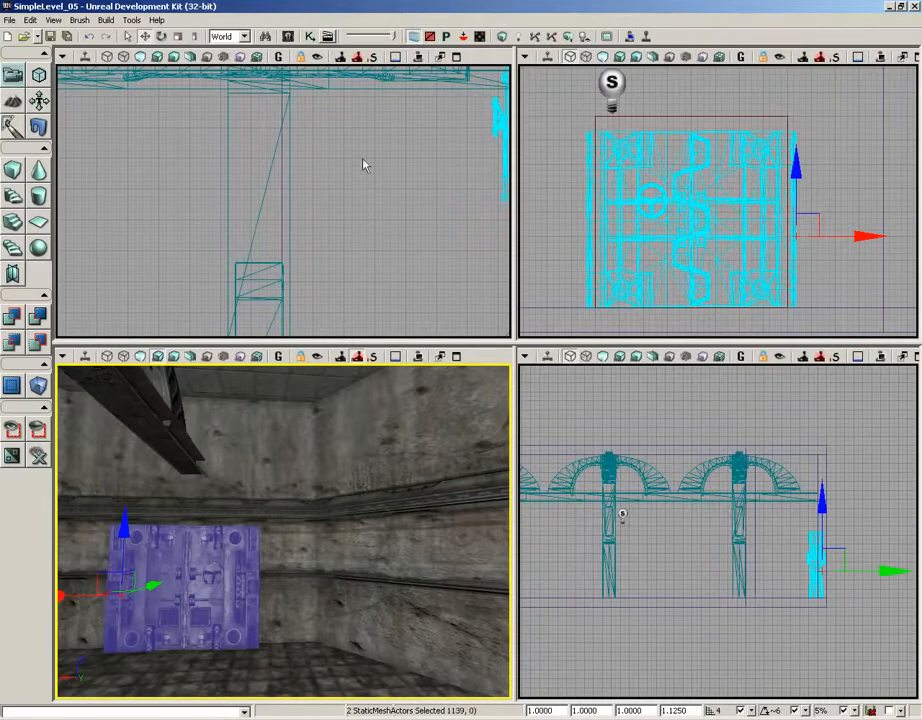
- Search the Content Browser's static meshes for "lowprofile_extra"
left_click(288, 36)
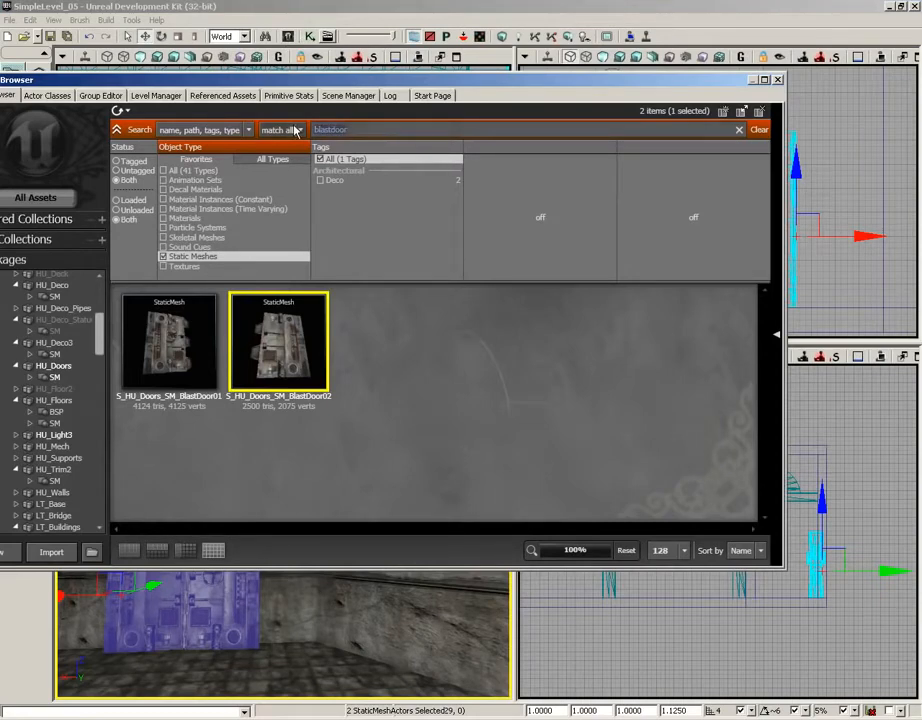
type("lowpro")
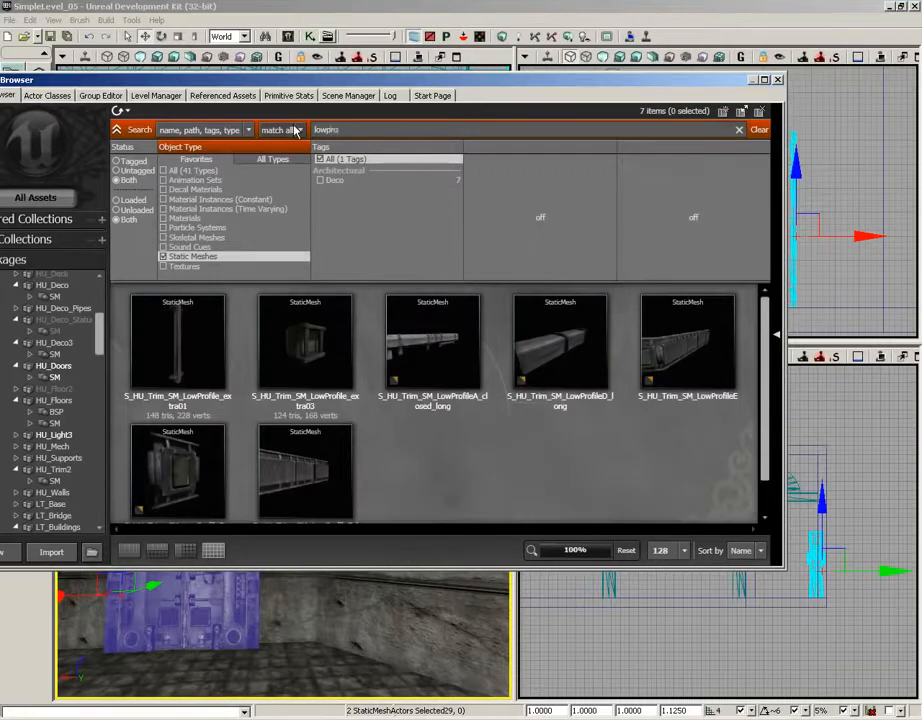
type("file_extra")
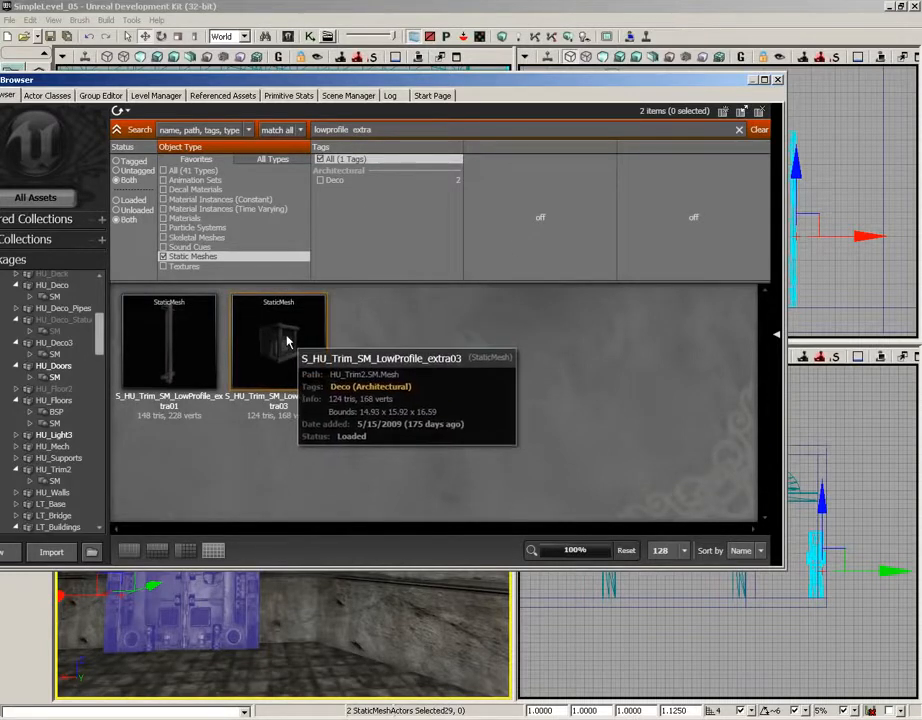
- Place S_HU_Trim_SM_LowProfile_extra03 on the end wall beside the blast doors and move it out into the room along Y
left_click(287, 367)
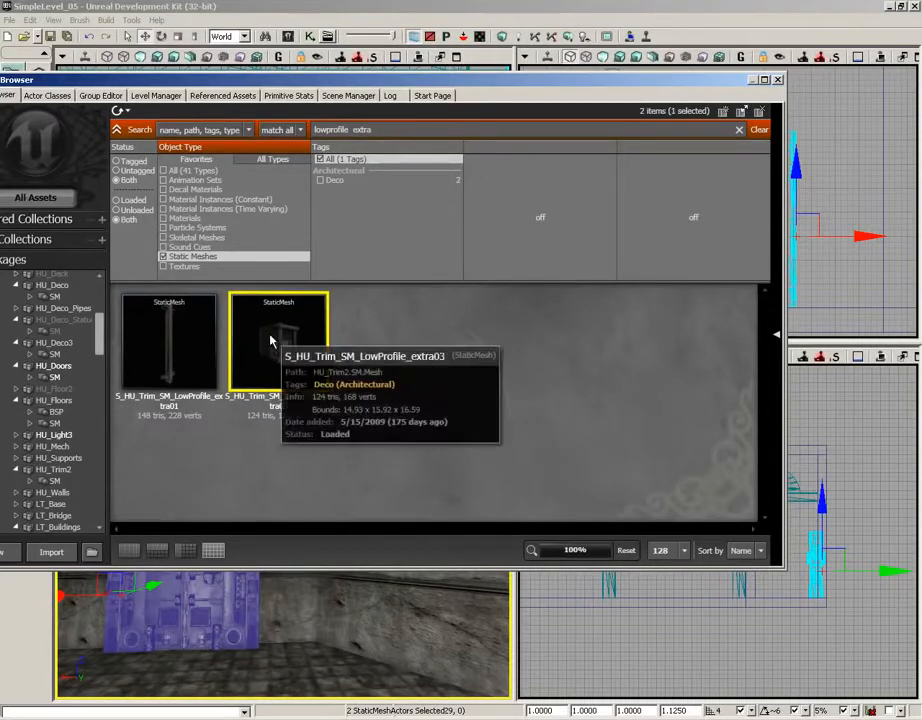
left_click_drag(271, 344, 346, 634)
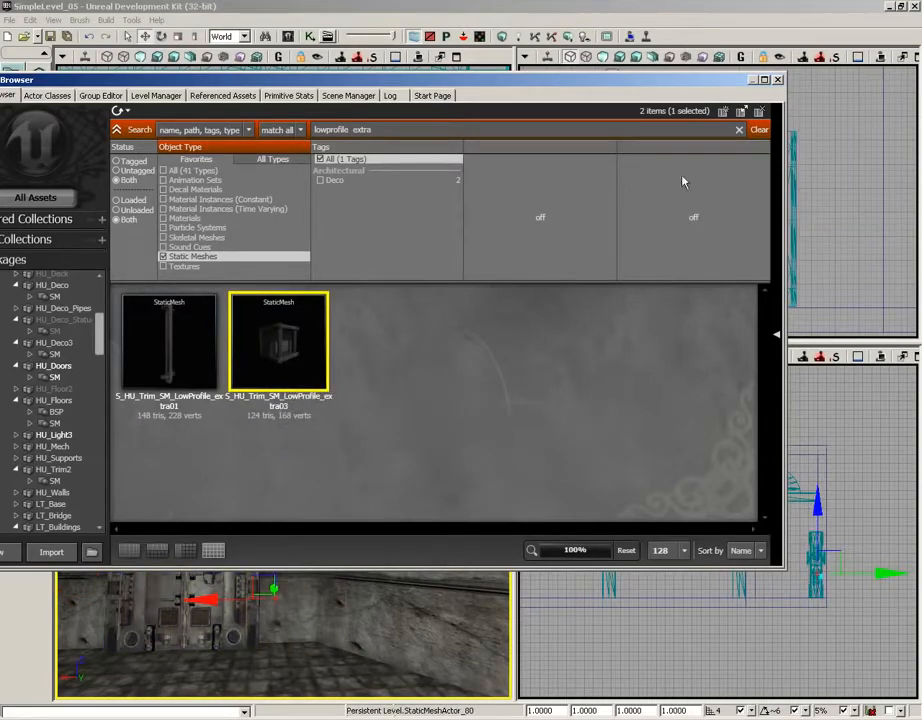
left_click(778, 80)
left_click_drag(386, 529, 277, 435)
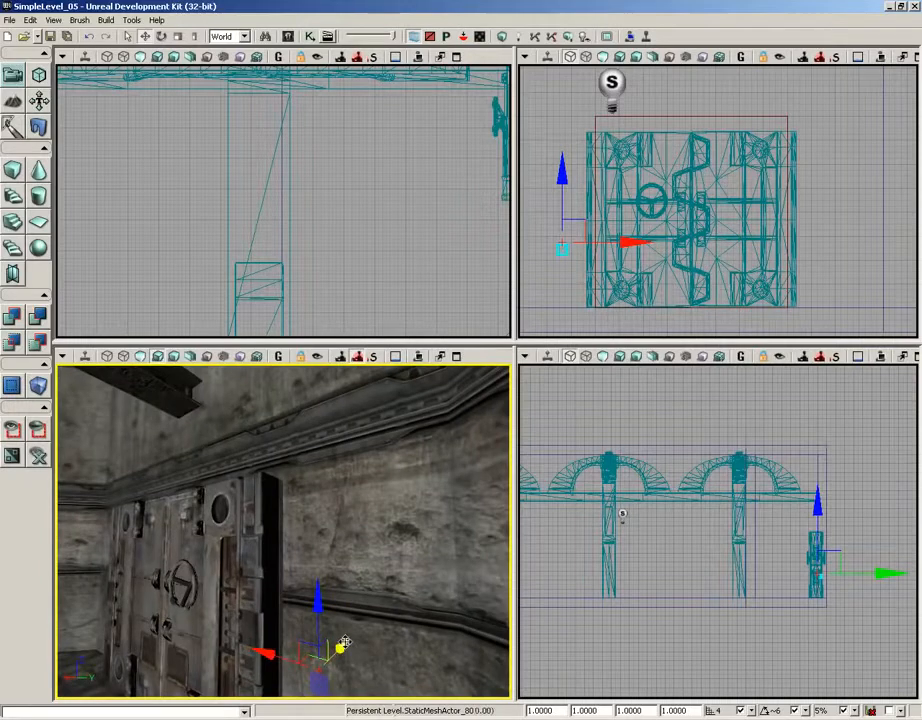
left_click_drag(349, 625, 381, 549)
- Rotate the trim block about X so it extends away from the wall, and set its uniform draw scale to 4
key("space")
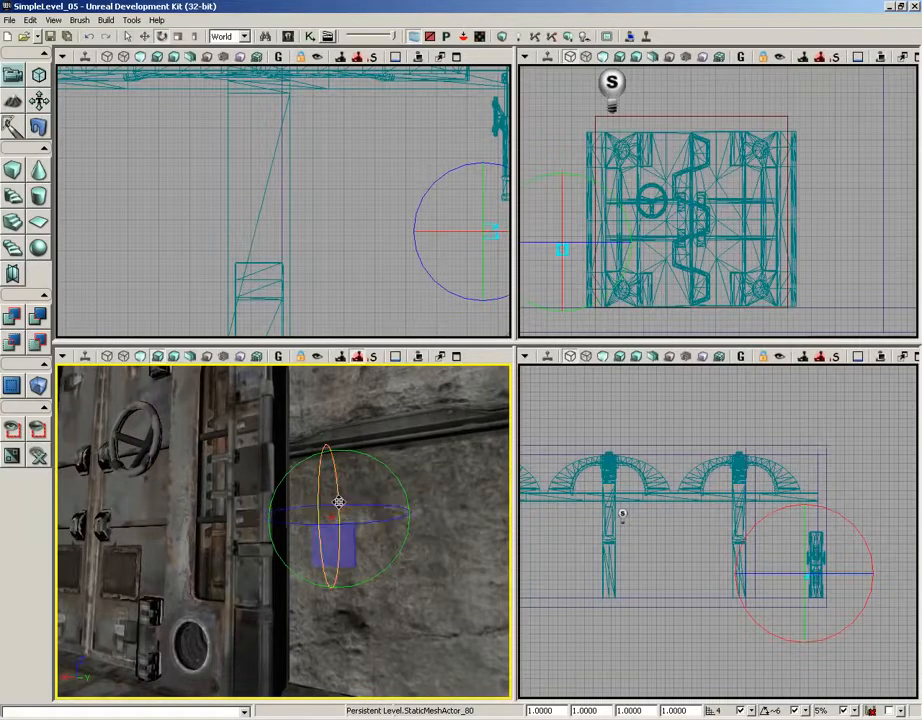
left_click_drag(338, 503, 510, 500)
left_click_drag(378, 248, 240, 248)
scroll(240, 248, "up", 2)
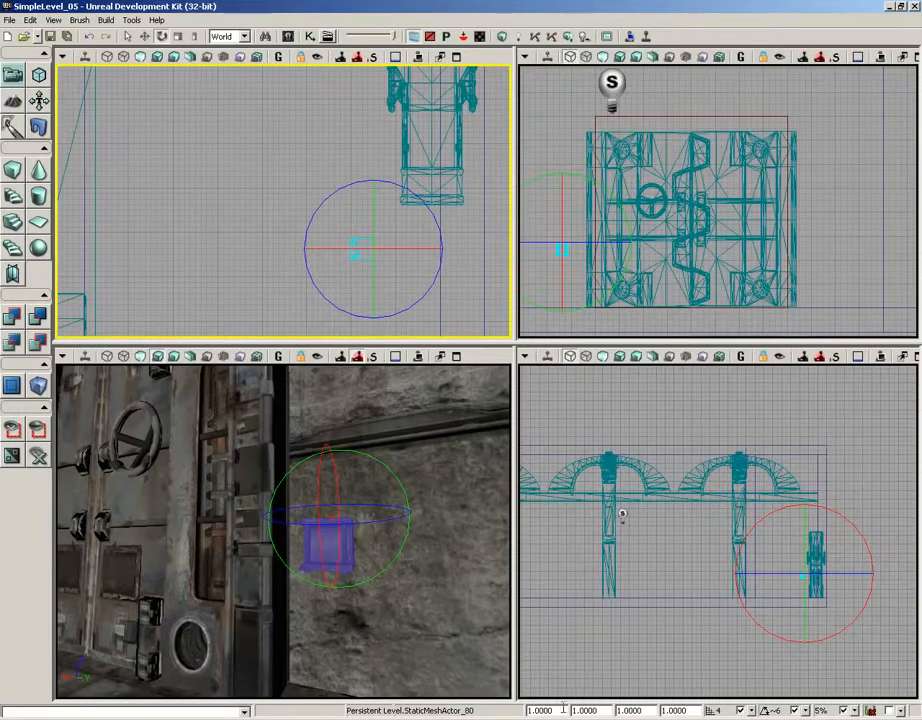
left_click_drag(556, 711, 529, 711)
type("4")
key("Return")
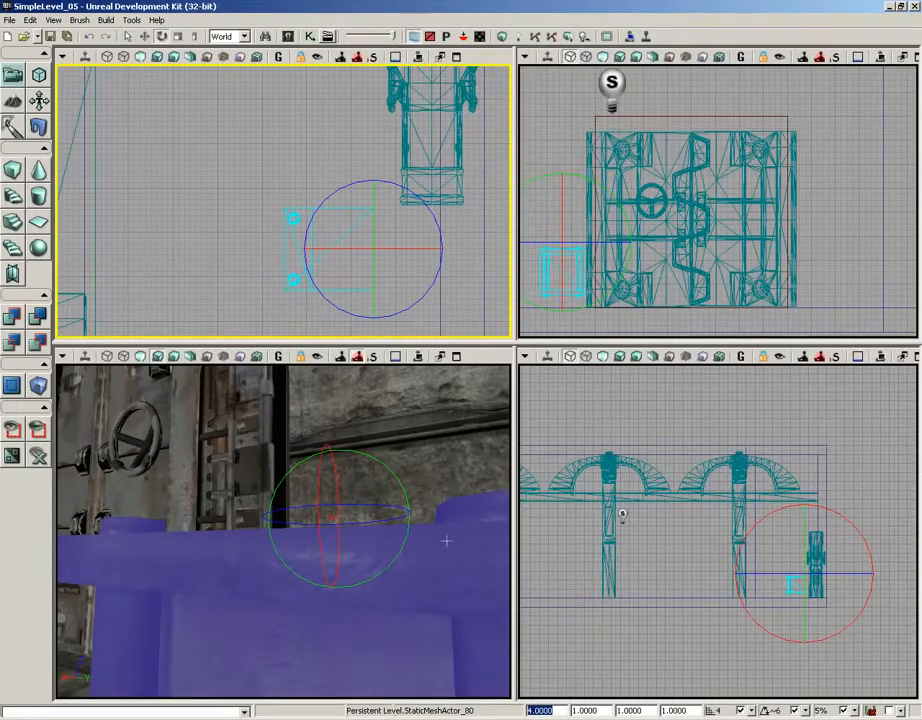
- Set the trim block's Z scale to 1.175
left_click_drag(333, 560, 212, 499)
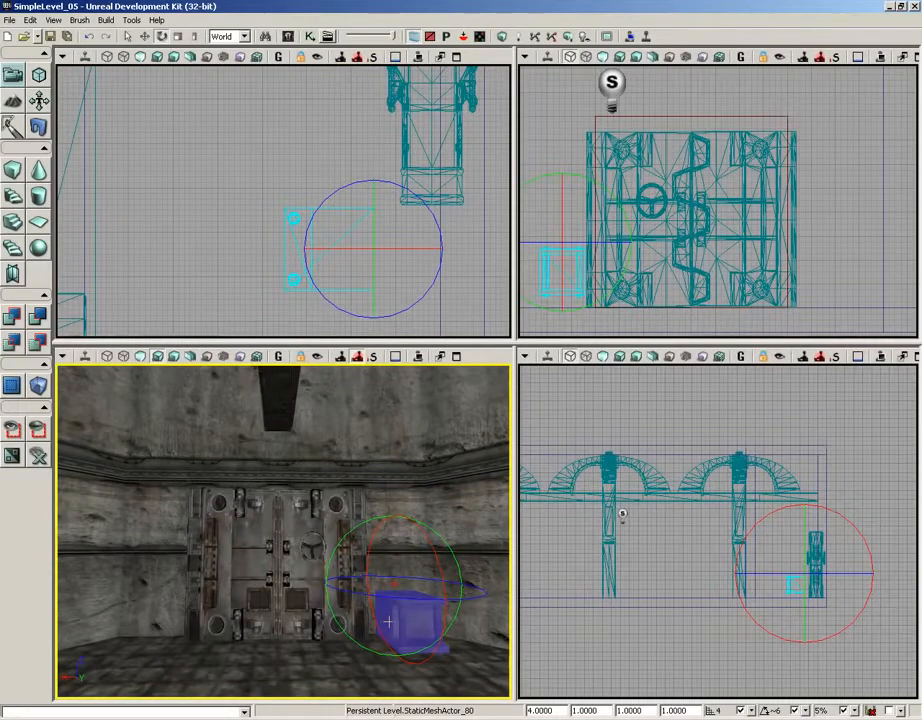
left_click_drag(687, 711, 633, 711)
type("1.175")
key("Return")
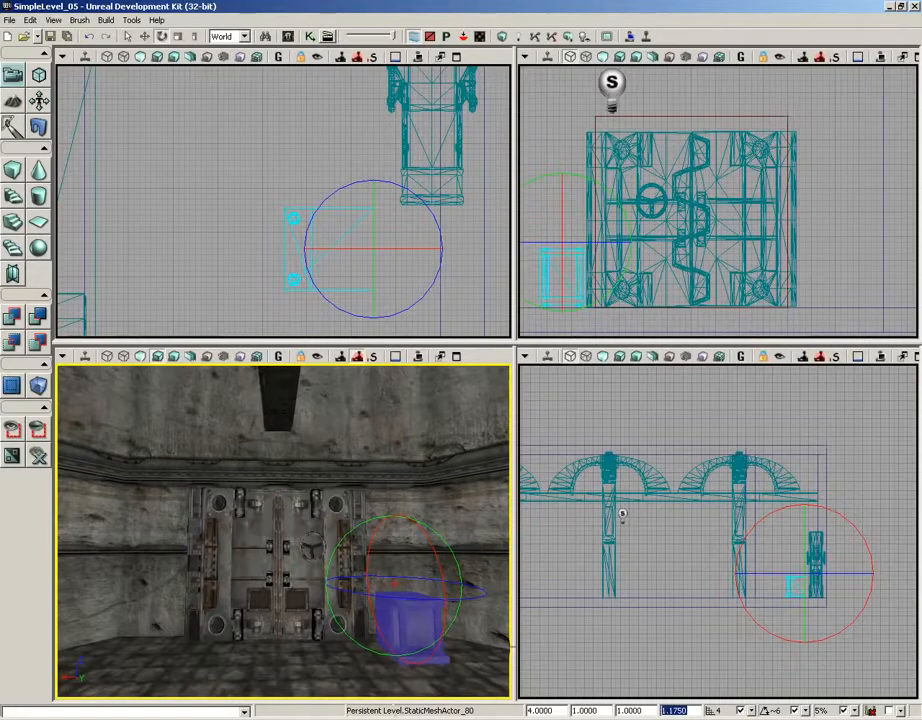
- Move the trim block along Y into the end wall and along X until it meets the side edge of the blast doors
left_click_drag(230, 284, 274, 283)
key("space")
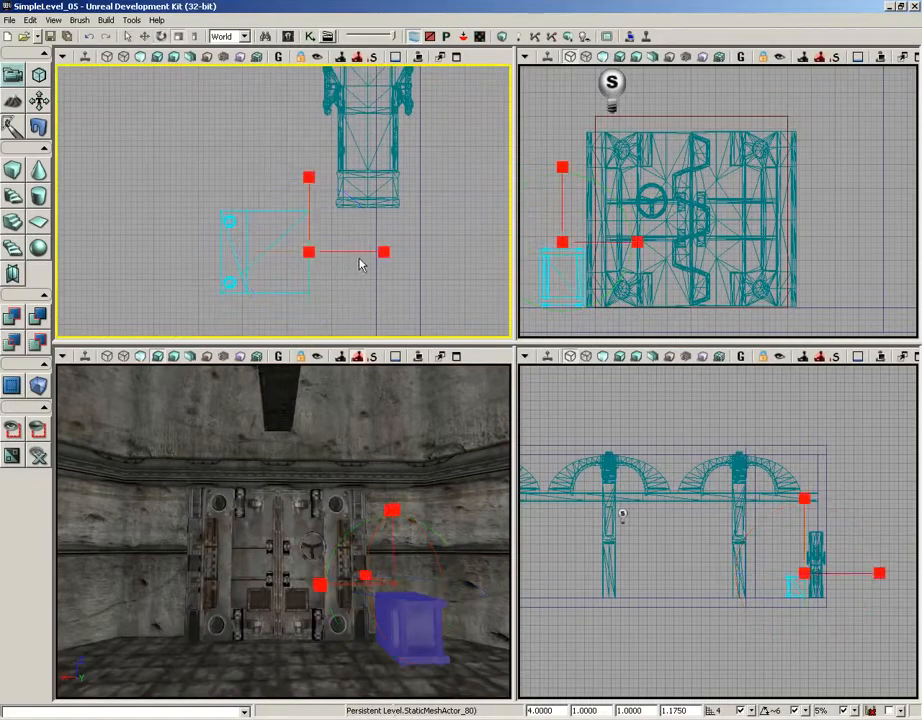
key("space")
key("space")
left_click_drag(364, 255, 404, 262)
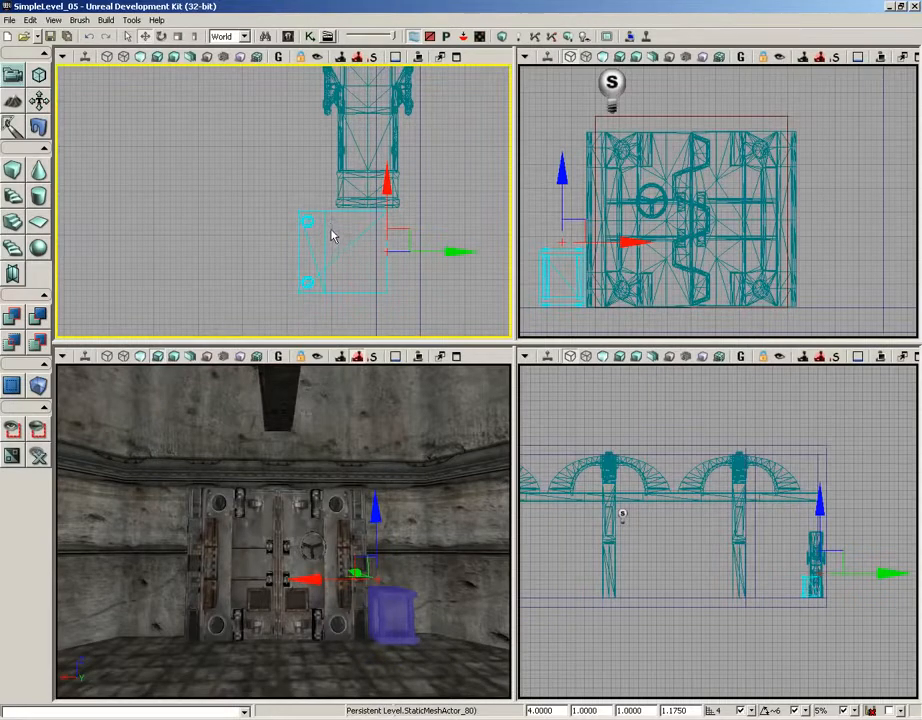
left_click_drag(445, 252, 451, 252)
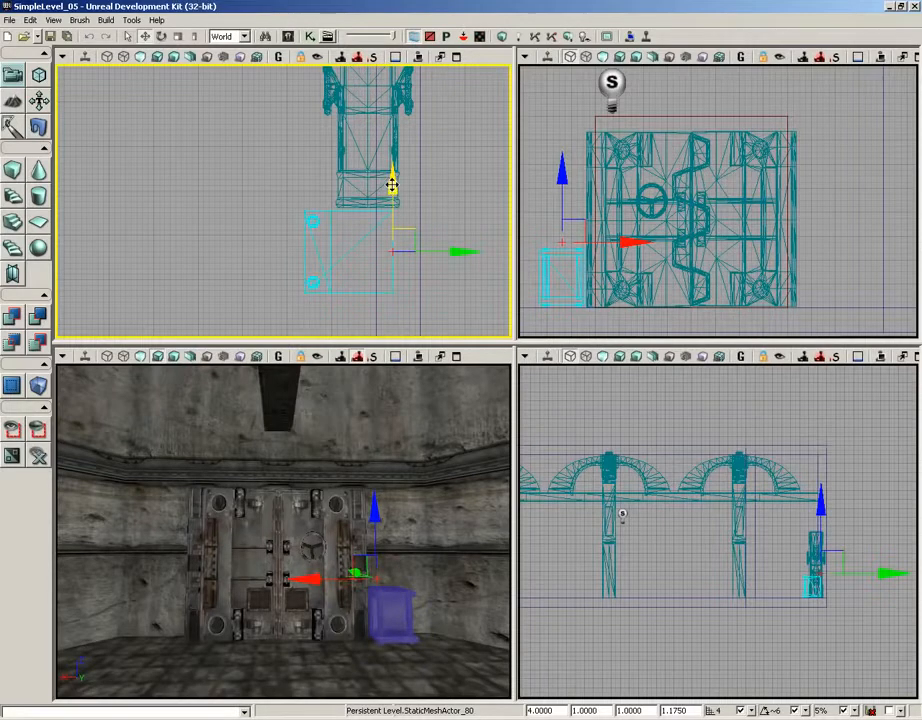
left_click_drag(392, 184, 392, 181)
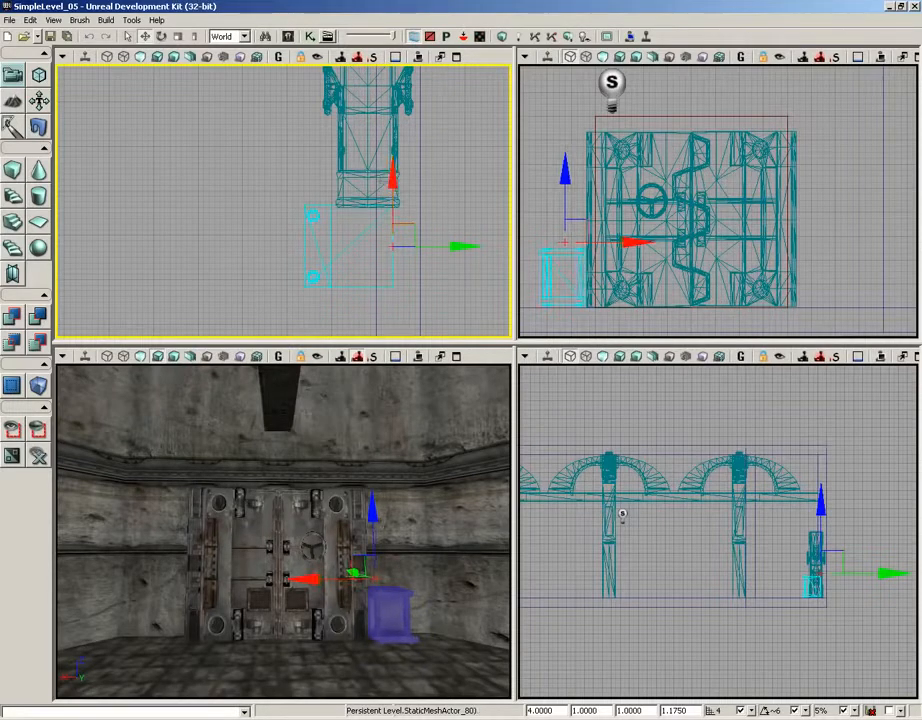
- Duplicate the trim block along X so the copy sits flush beside it on the side away from the doors
left_click_drag(386, 502, 374, 492)
left_click_drag(440, 310, 405, 251)
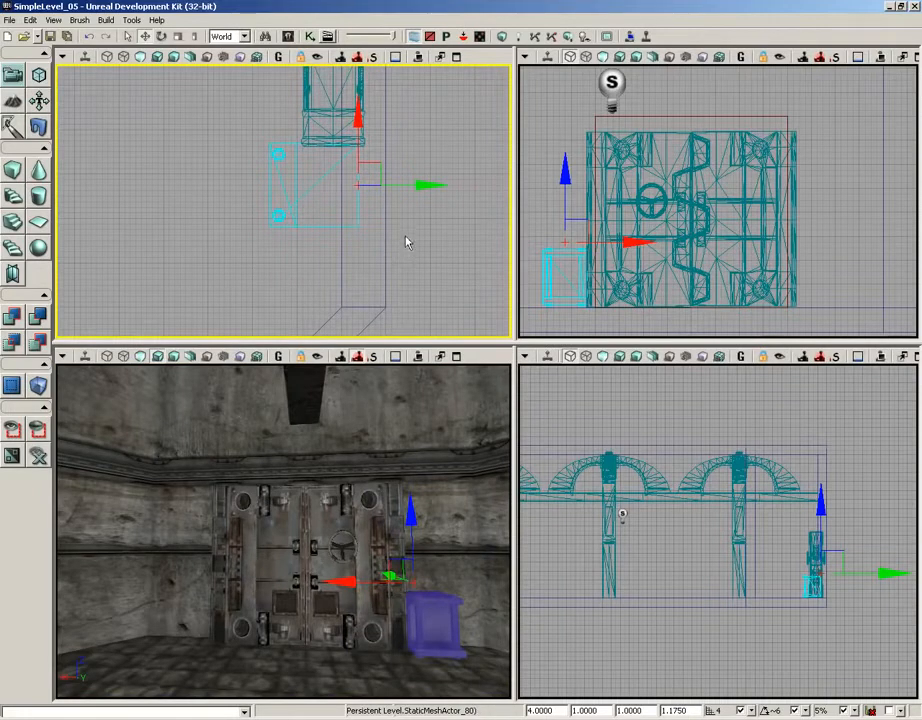
left_click_drag(357, 112, 349, 171, "alt")
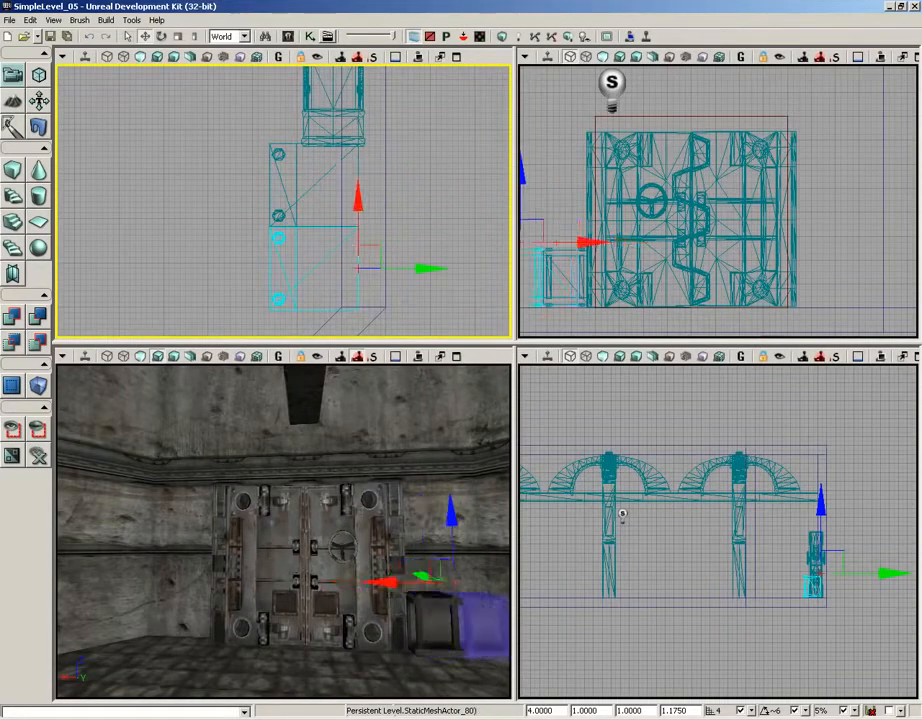
left_click_drag(360, 451, 410, 428)
right_click_drag(410, 428, 425, 403)
left_click_drag(302, 516, 314, 473)
left_click_drag(300, 530, 330, 617)
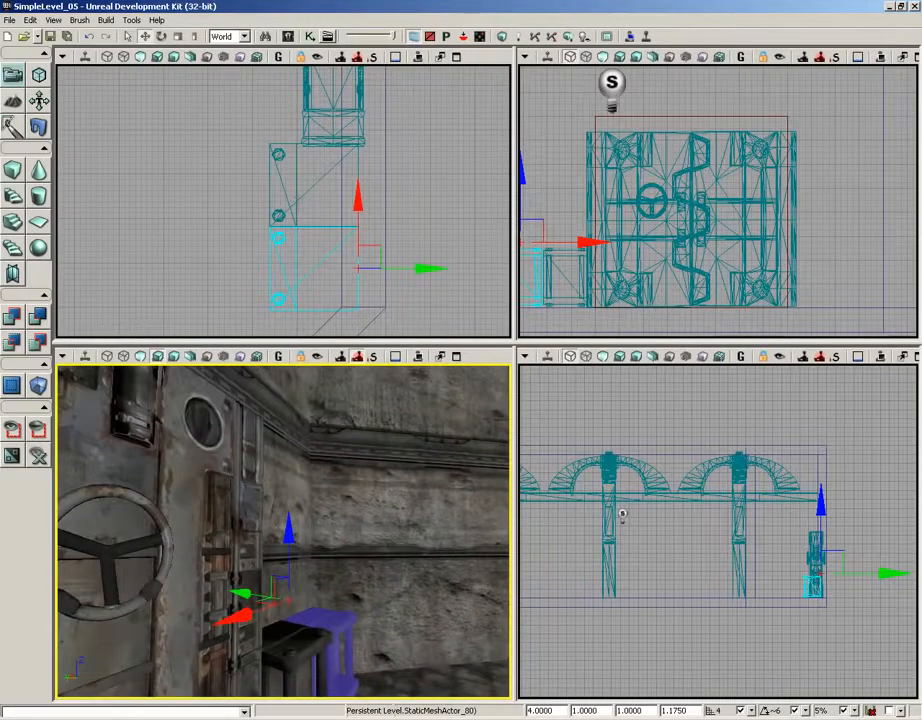
- Select both trim blocks and duplicate the pair upward twice along Z, stacking three rows beside the doors
left_click(297, 197, "ctrl")
left_click_drag(260, 504, 333, 547)
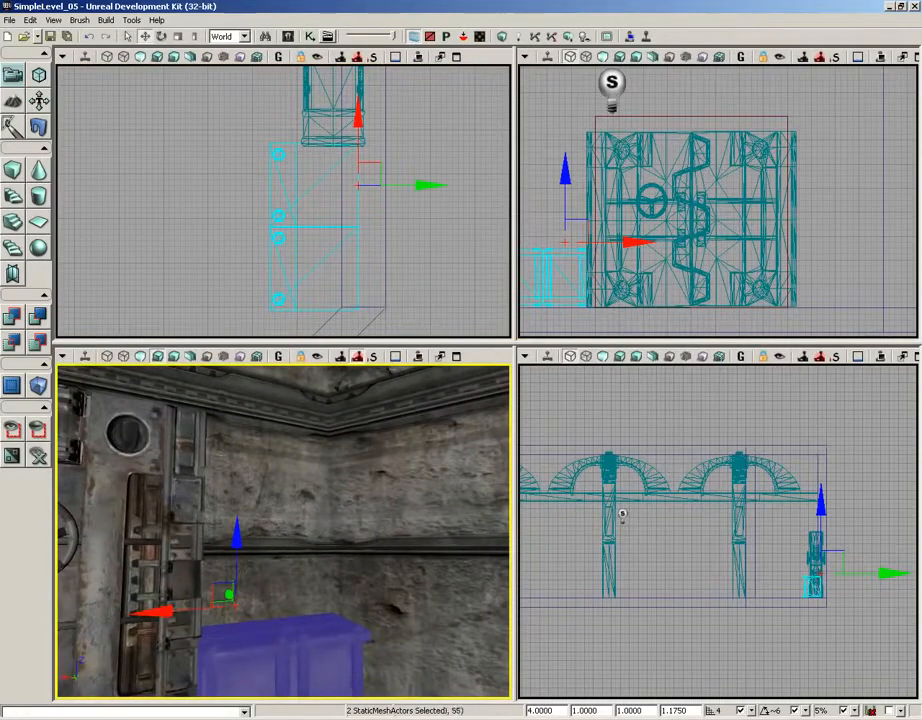
left_click_drag(655, 270, 758, 278)
scroll(728, 286, "down", 3)
scroll(712, 292, "down", 3)
scroll(674, 271, "up", 4)
scroll(726, 312, "up", 3)
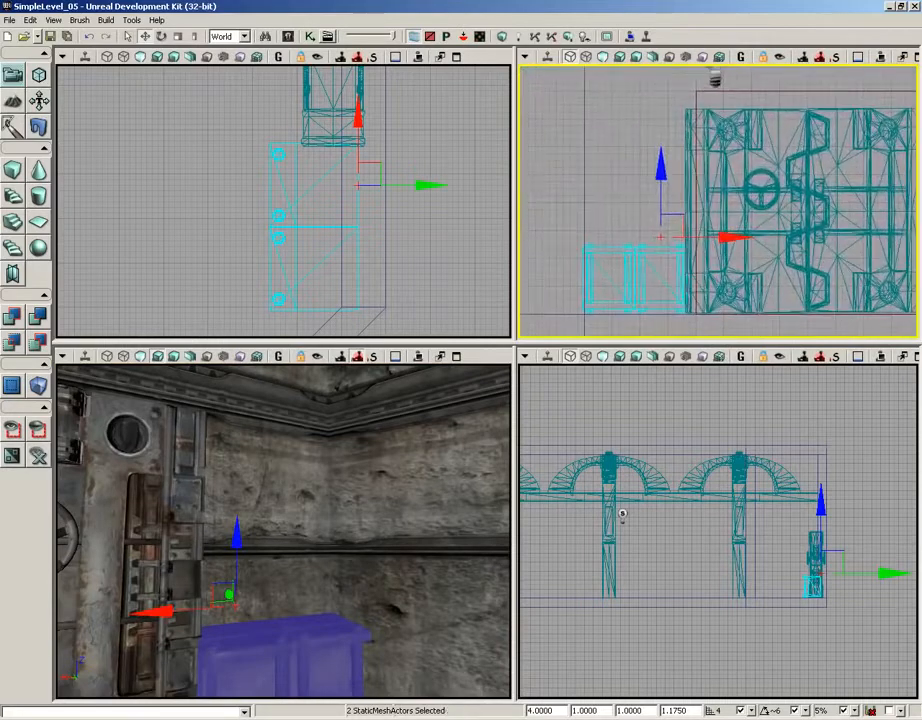
left_click_drag(663, 167, 663, 98, "alt")
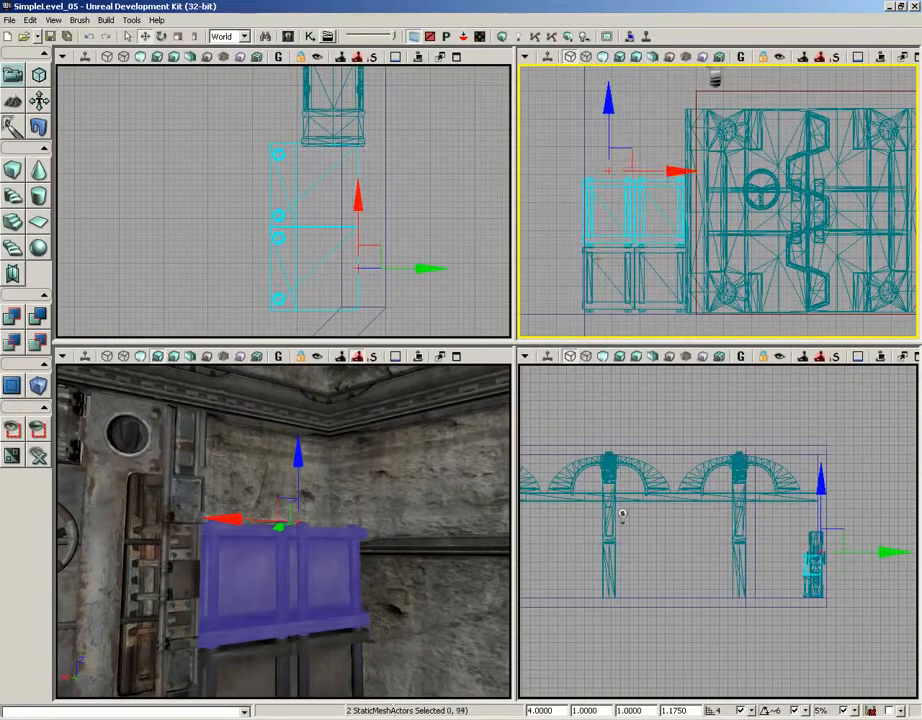
left_click_drag(721, 237, 733, 301)
left_click_drag(623, 167, 622, 114, "alt")
- Select all six stacked trim blocks and duplicate them along X to the opposite side of the doors, up against the door edge
left_click_drag(302, 628, 297, 686)
left_click(297, 636, "ctrl")
left_click(334, 637, "ctrl")
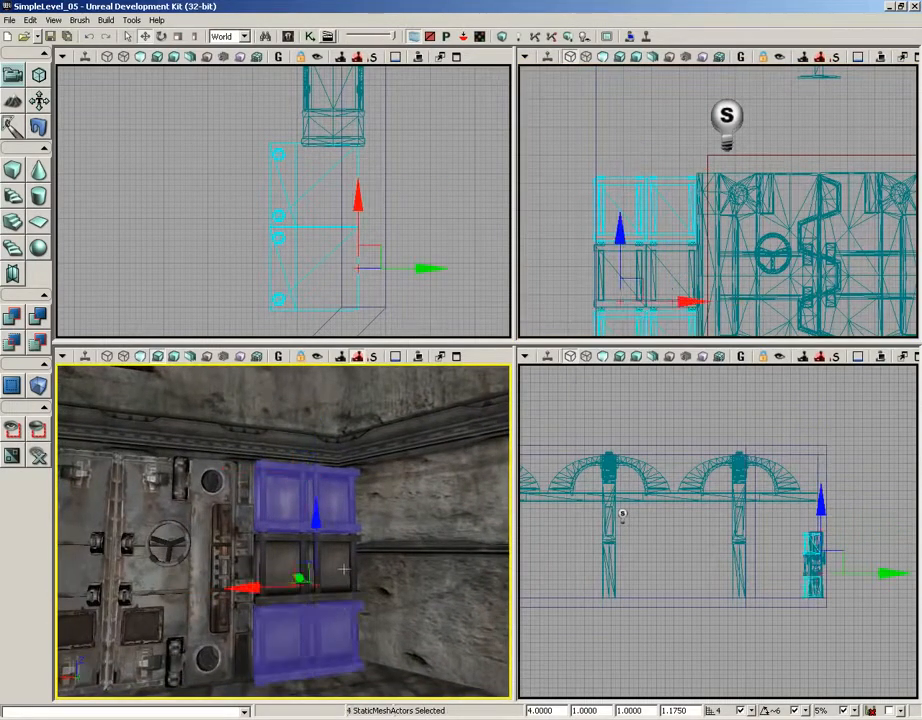
left_click(334, 567, "ctrl")
left_click(281, 564, "ctrl")
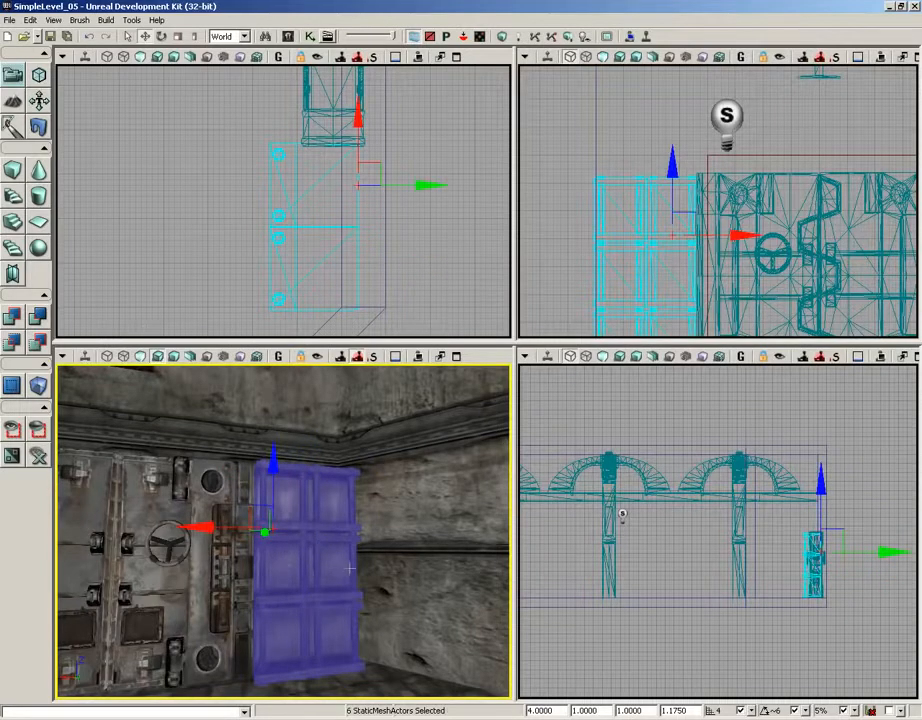
left_click_drag(350, 568, 265, 589)
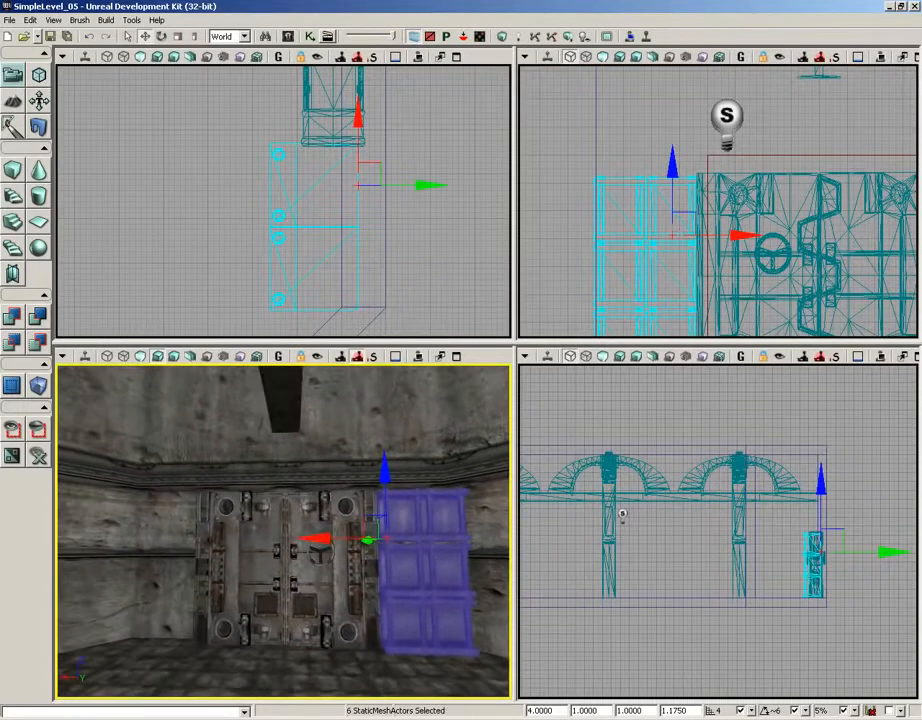
left_click_drag(324, 539, 126, 538)
left_click_drag(405, 200, 387, 317)
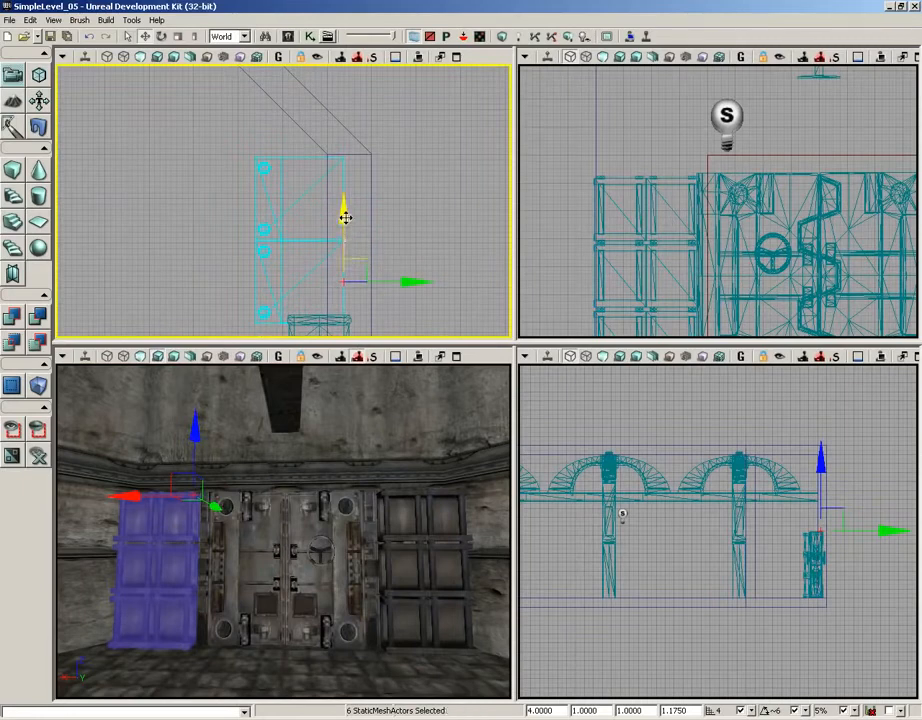
left_click_drag(345, 217, 346, 207)
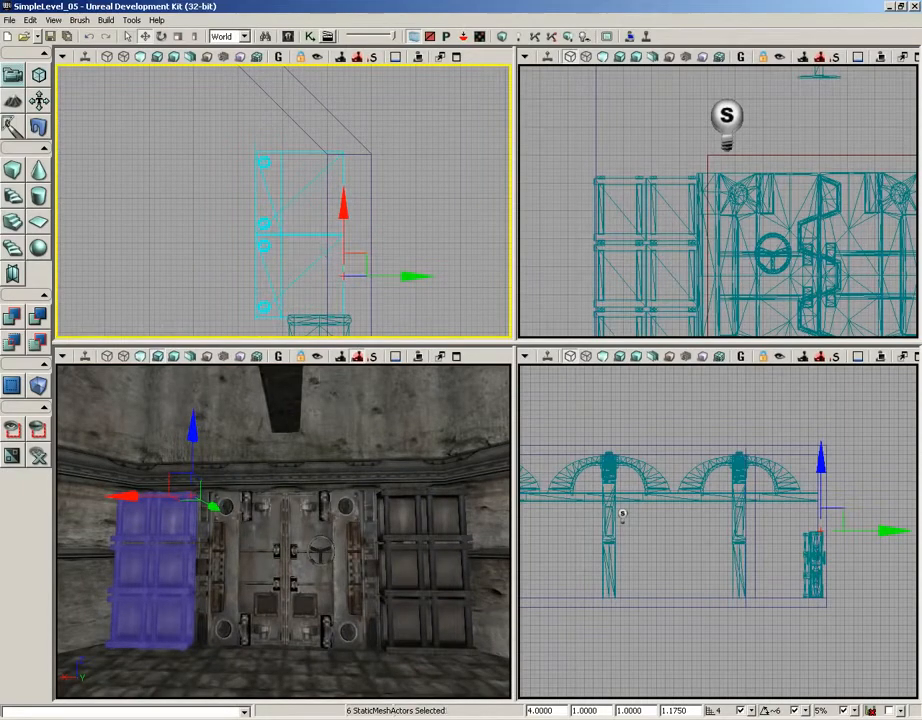
- Search the Content Browser's static meshes for "lowprofile" and select S_HU_Trim_SM_LowProfileE_long
mouse_move(368, 447)
left_mouse_down()
mouse_move(400, 447)
mouse_move(362, 465)
left_mouse_up()
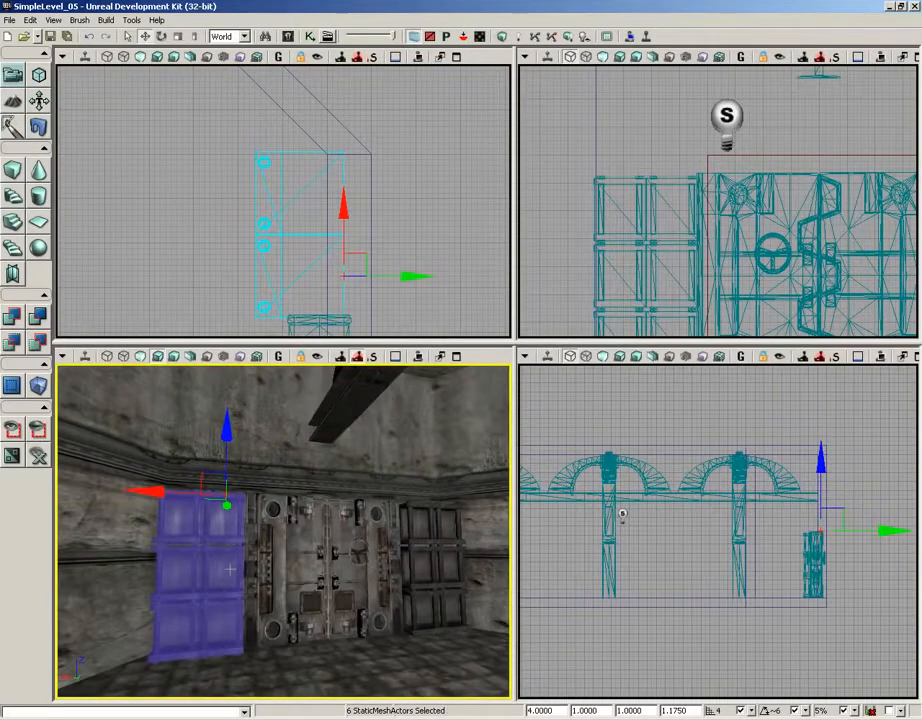
left_click(233, 569)
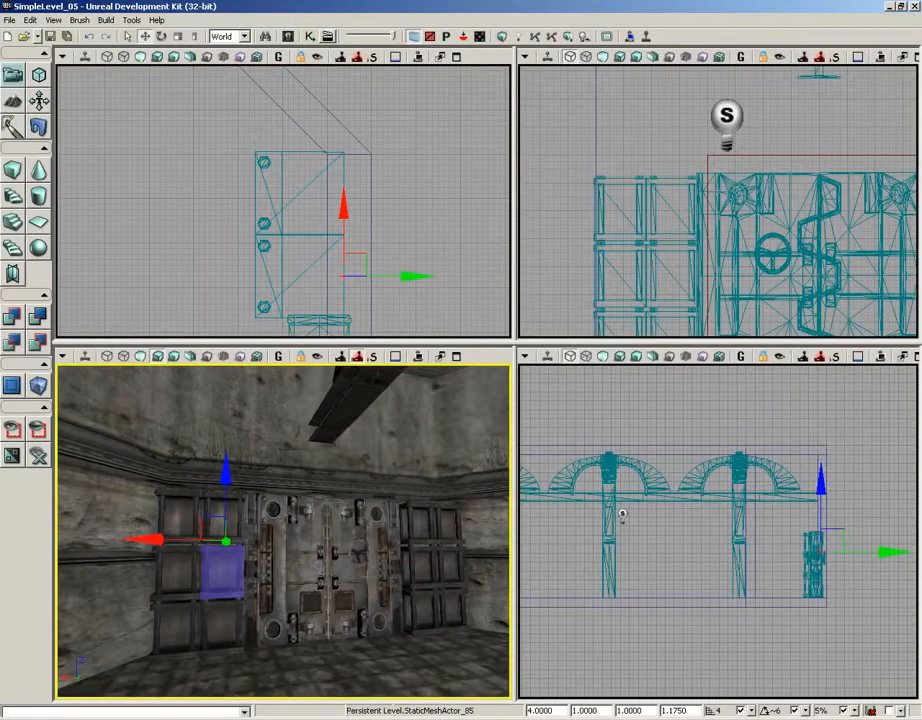
right_click_drag(424, 416, 340, 370)
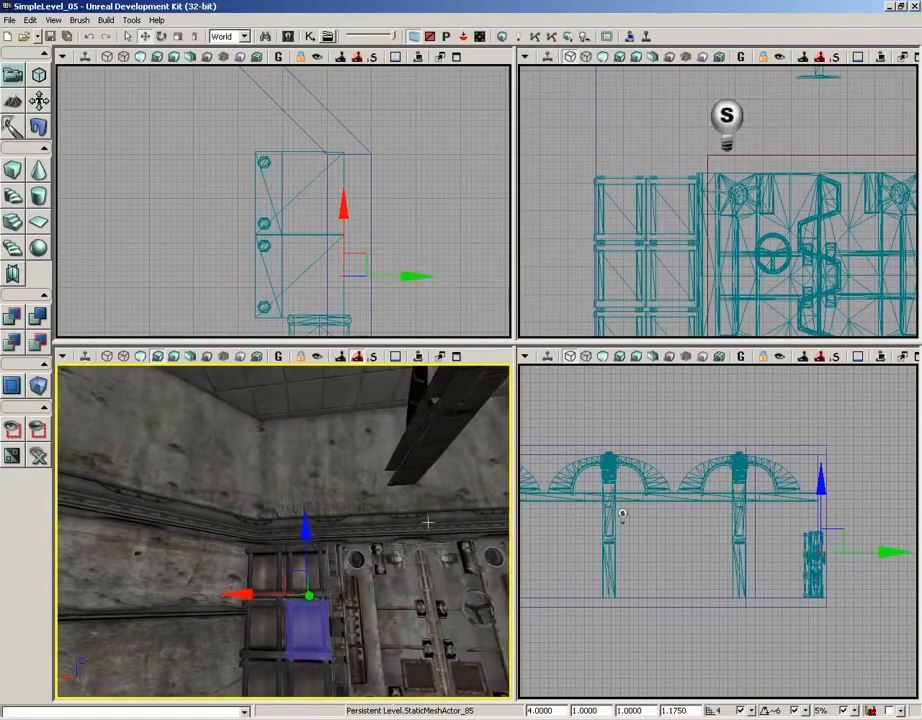
left_click(289, 37)
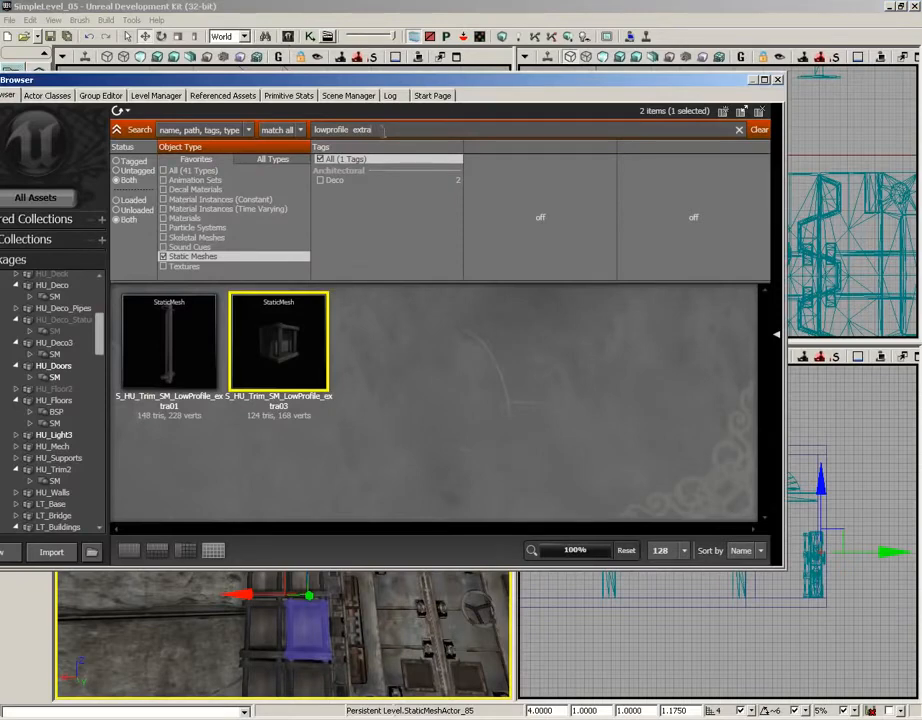
key("BackSpace")
key("BackSpace")
key("BackSpace")
key("BackSpace")
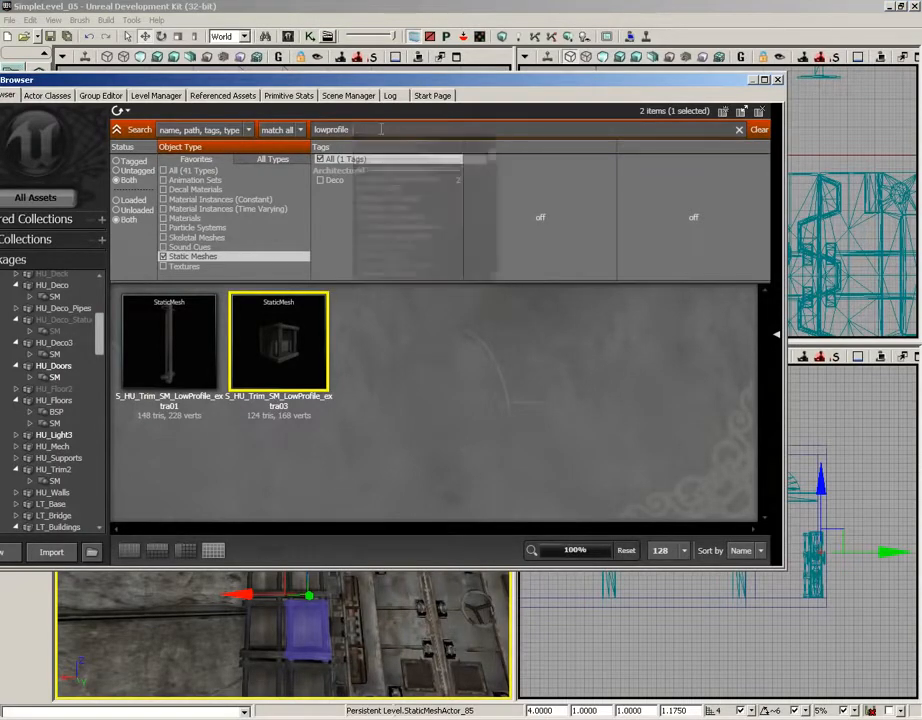
left_click(313, 436)
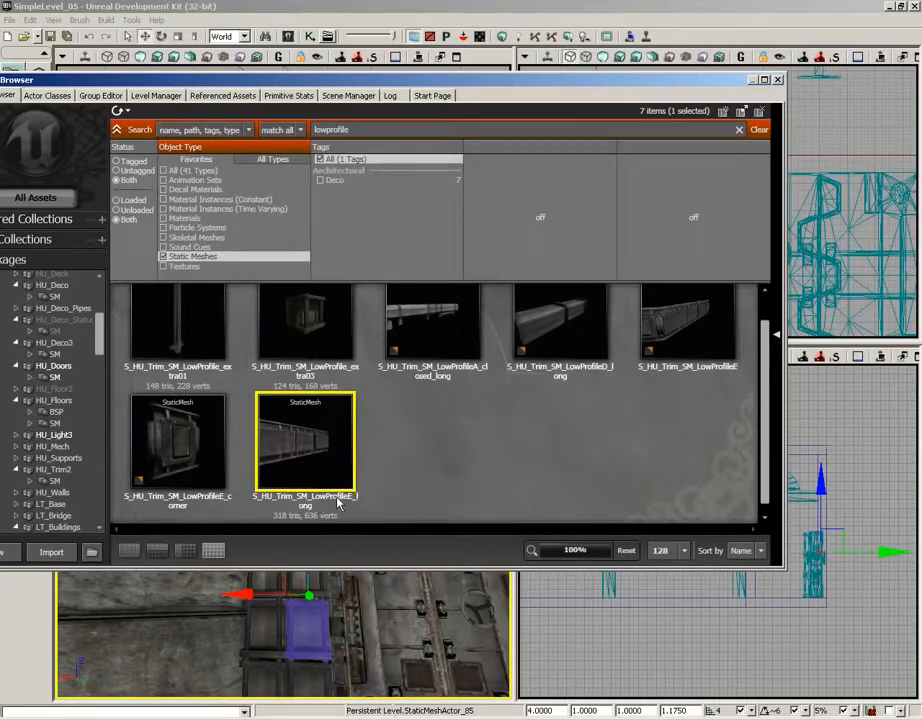
- Add the S_HU_Trim_SM_LowProfileE_long static mesh to the upper part of the end wall, above the trim blocks
left_click(778, 80)
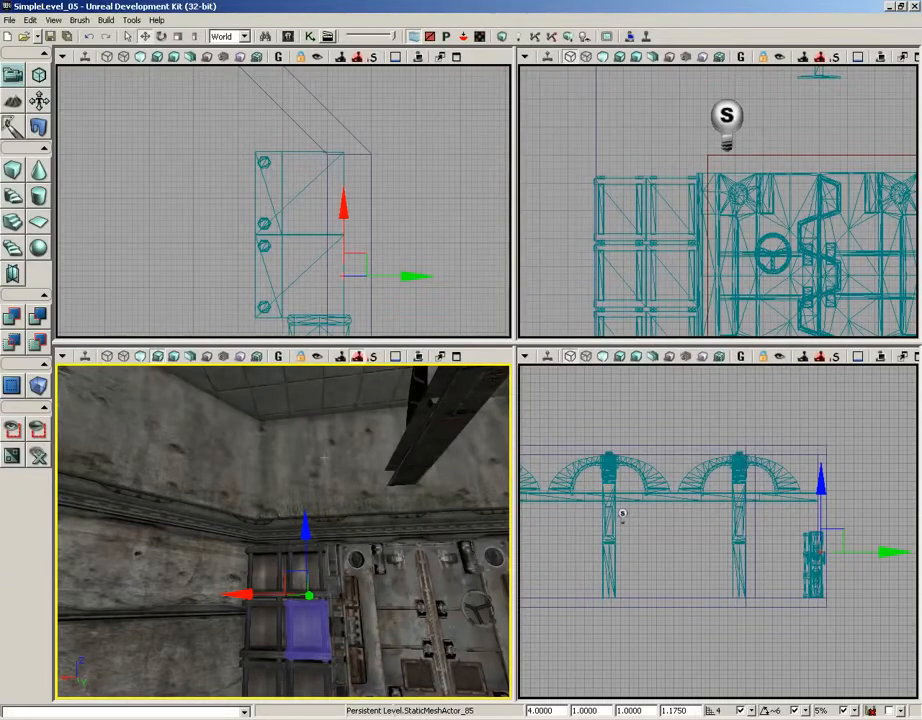
right_click(312, 449)
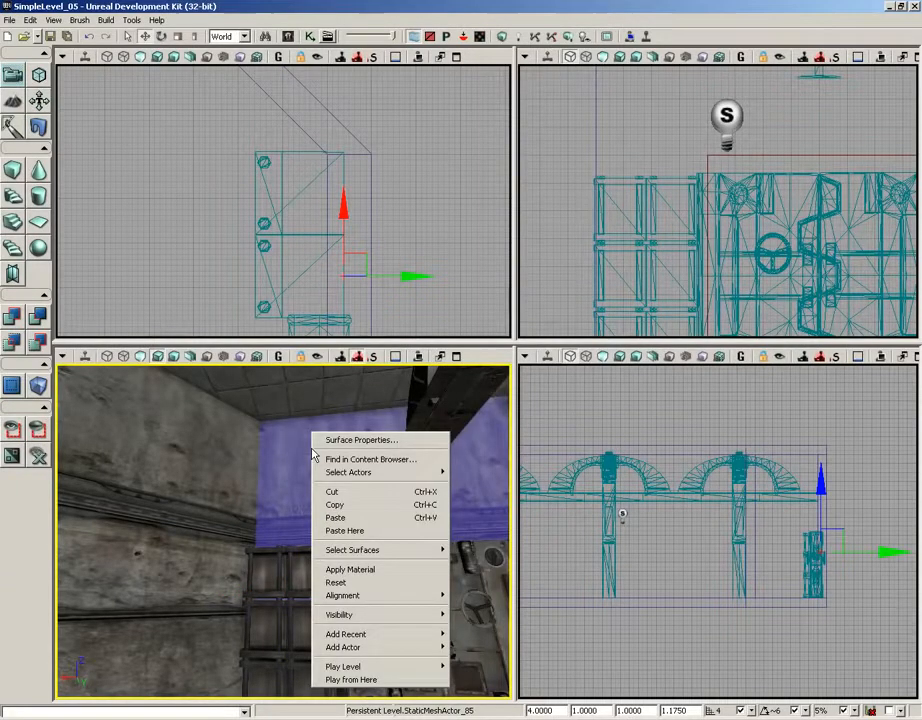
mouse_move(390, 648)
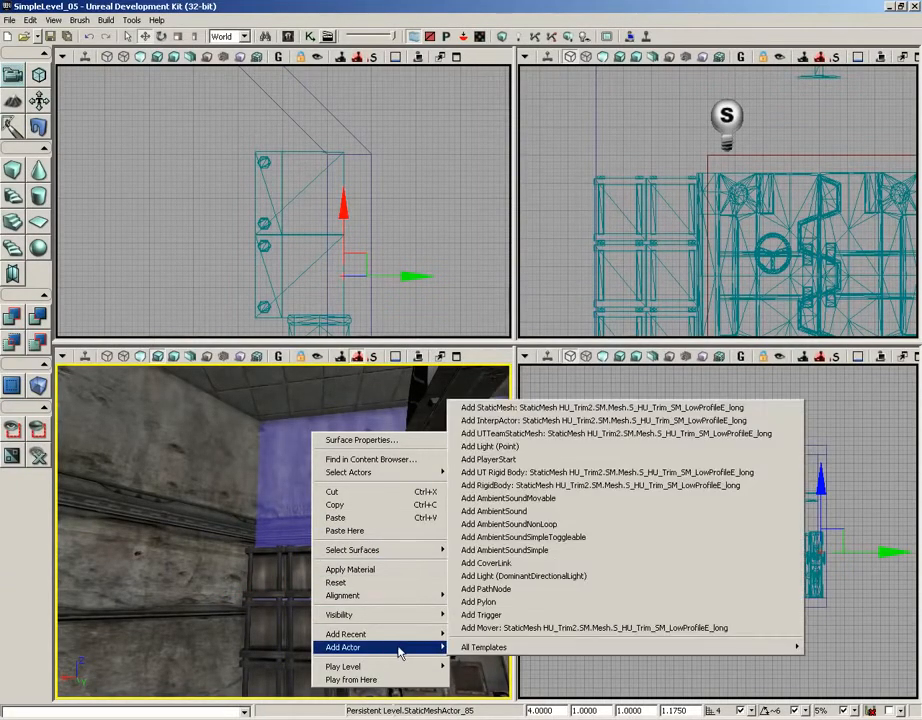
left_click(515, 408)
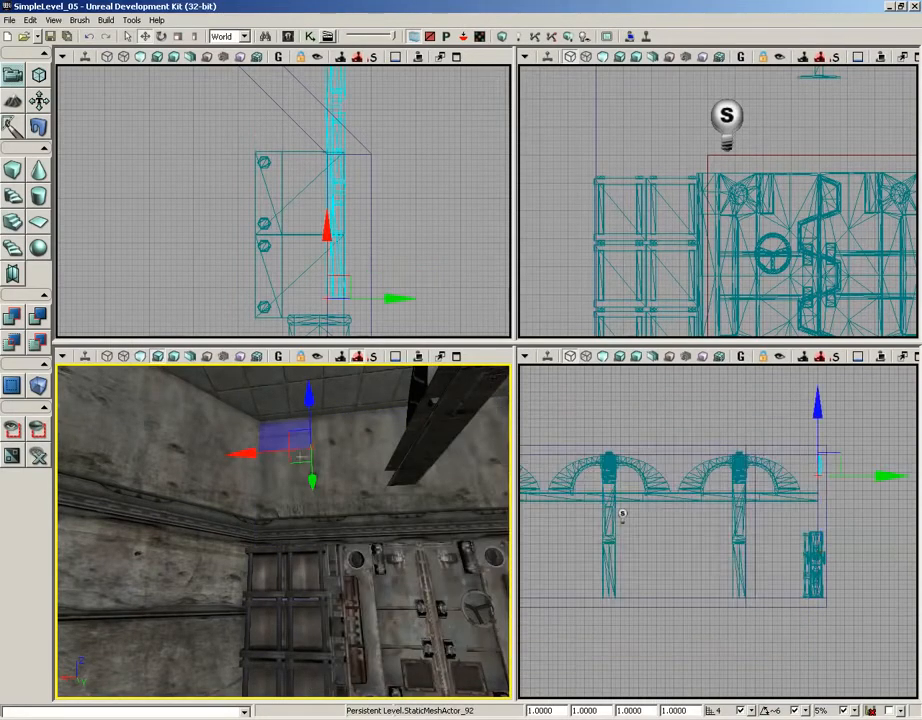
- Move the long trim piece along X toward the middle of the end wall and set its X scale to 1.175
left_click_drag(245, 454, 305, 455)
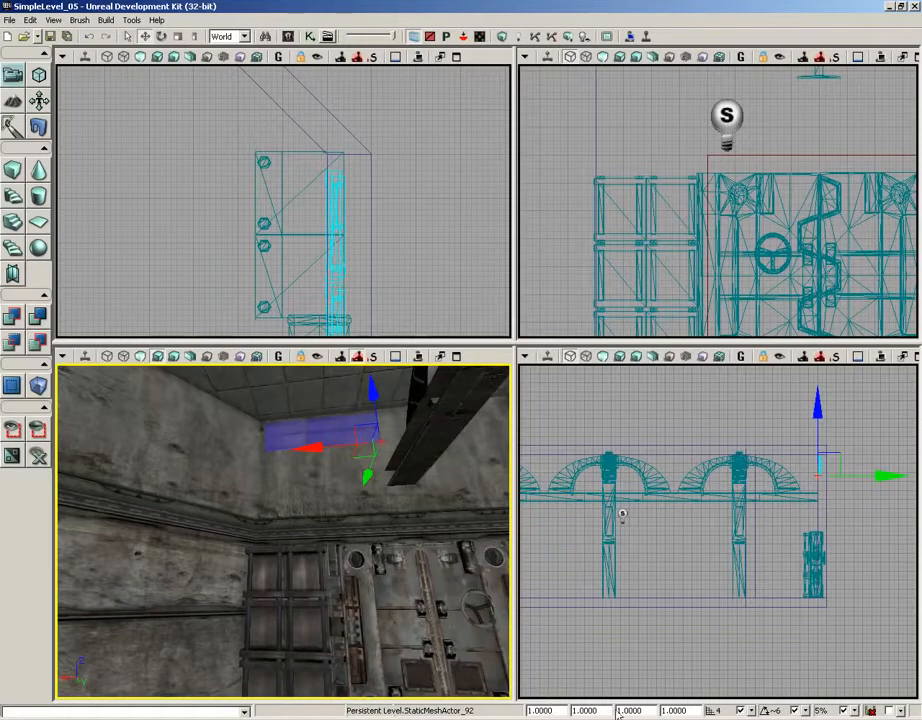
left_click_drag(606, 711, 573, 711)
type("1.175")
key("Return")
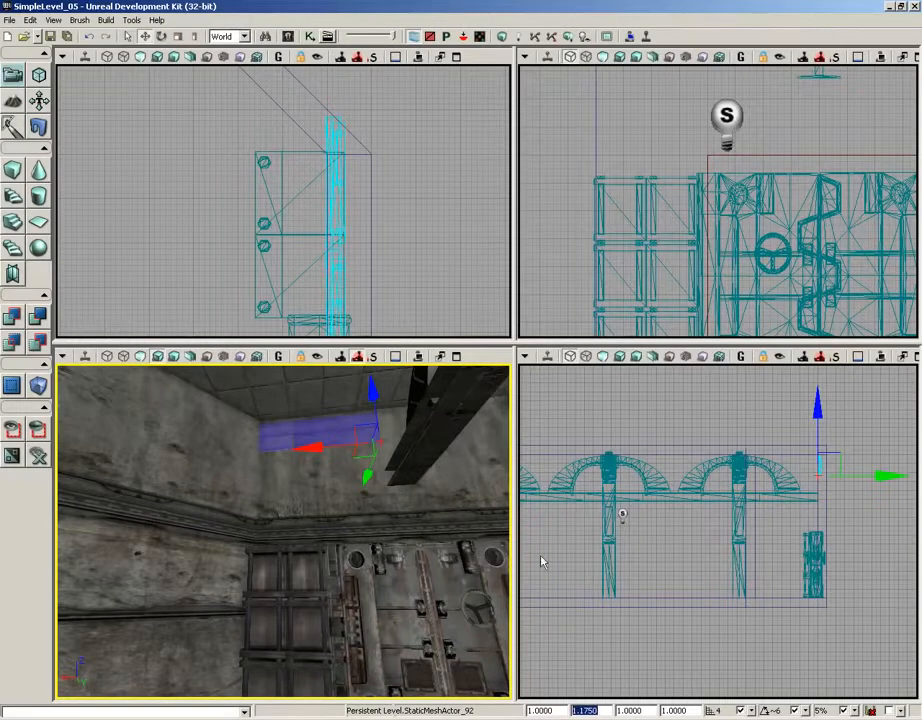
- Move the long trim piece along X until its outer end lines up with the outer edge of the stacked trim blocks
left_click_drag(386, 252, 372, 181)
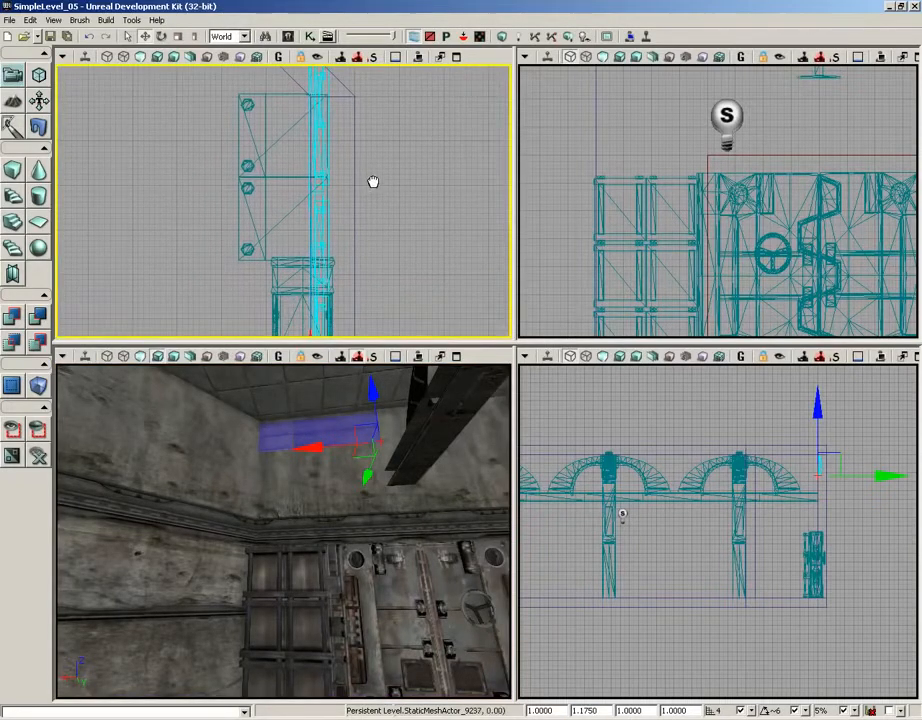
left_click(314, 449)
left_click_drag(314, 449, 331, 436)
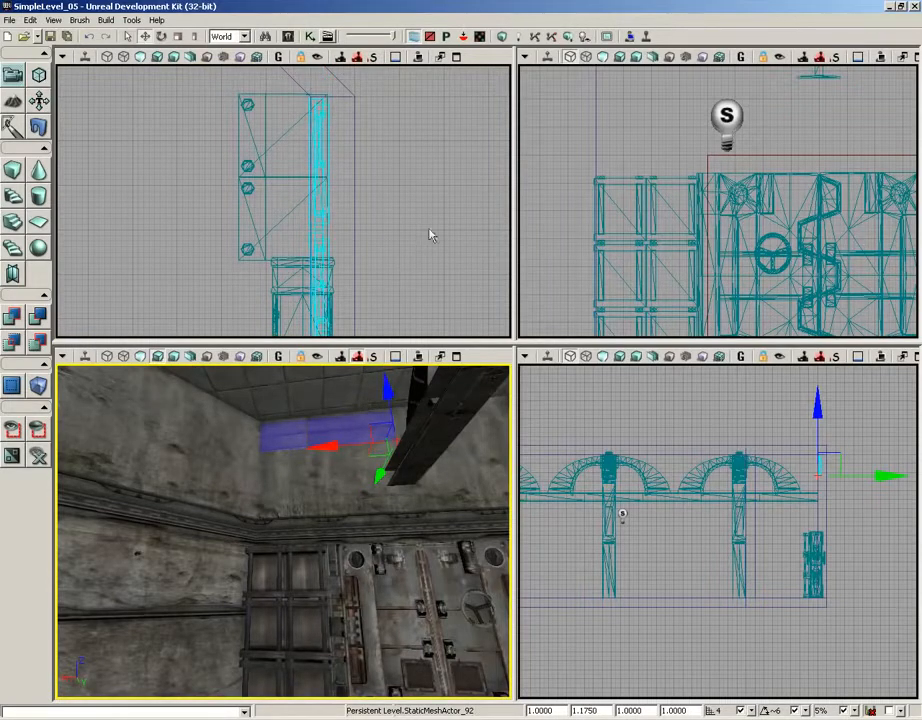
- Rotate the long trim piece 180 degrees about Z so it covers the opposite half of the end wall
left_click_drag(430, 233, 432, 141)
left_click_drag(420, 450, 422, 435)
right_click_drag(422, 435, 422, 366)
key("space")
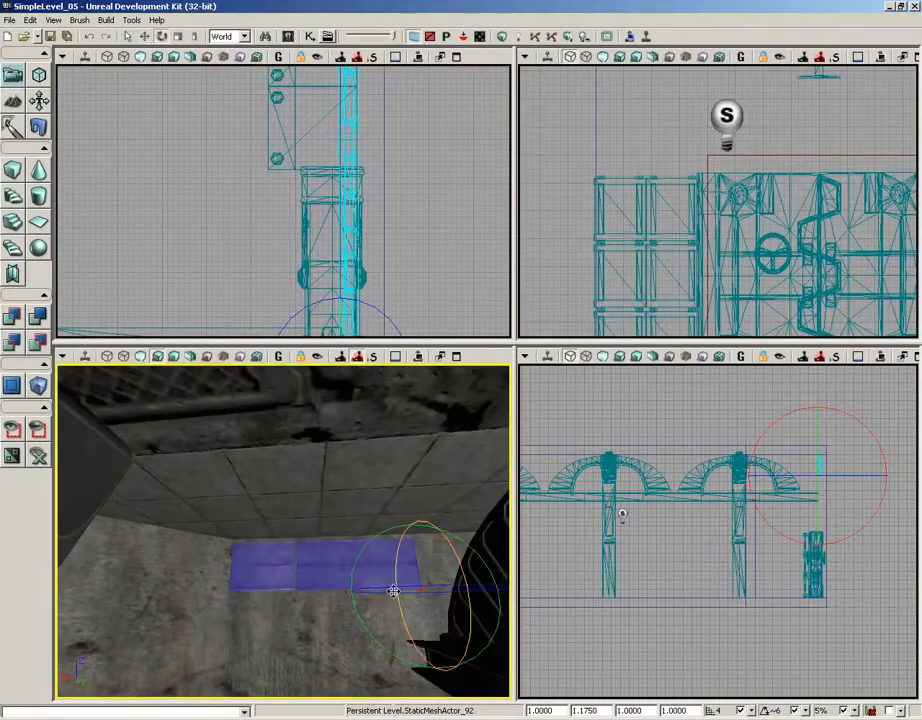
left_click_drag(377, 588, 512, 587)
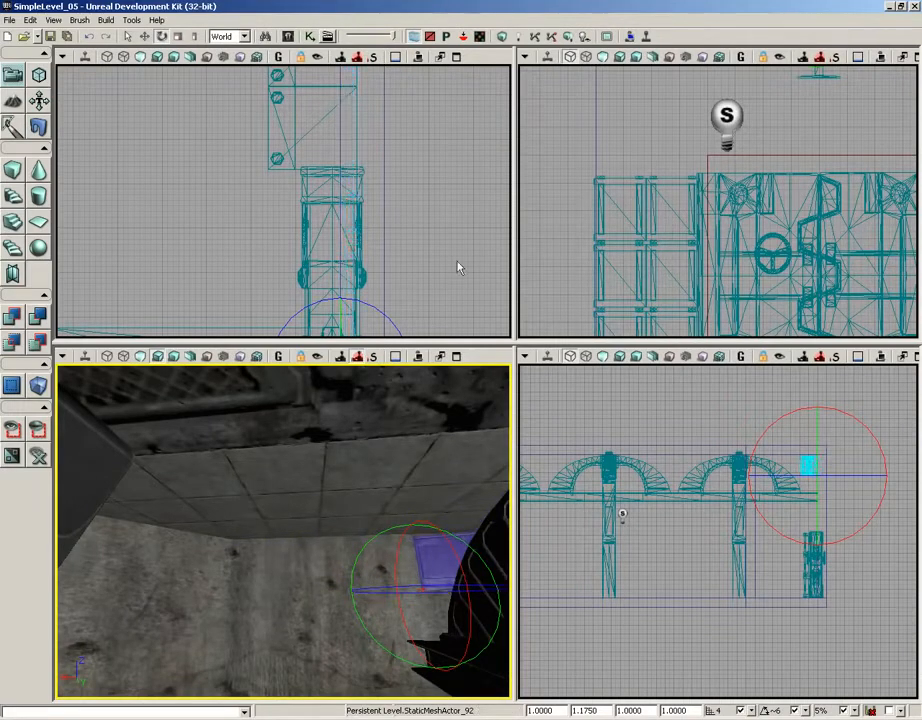
right_click_drag(459, 267, 438, 112)
left_click_drag(345, 246, 296, 253)
scroll(387, 257, "up", 8)
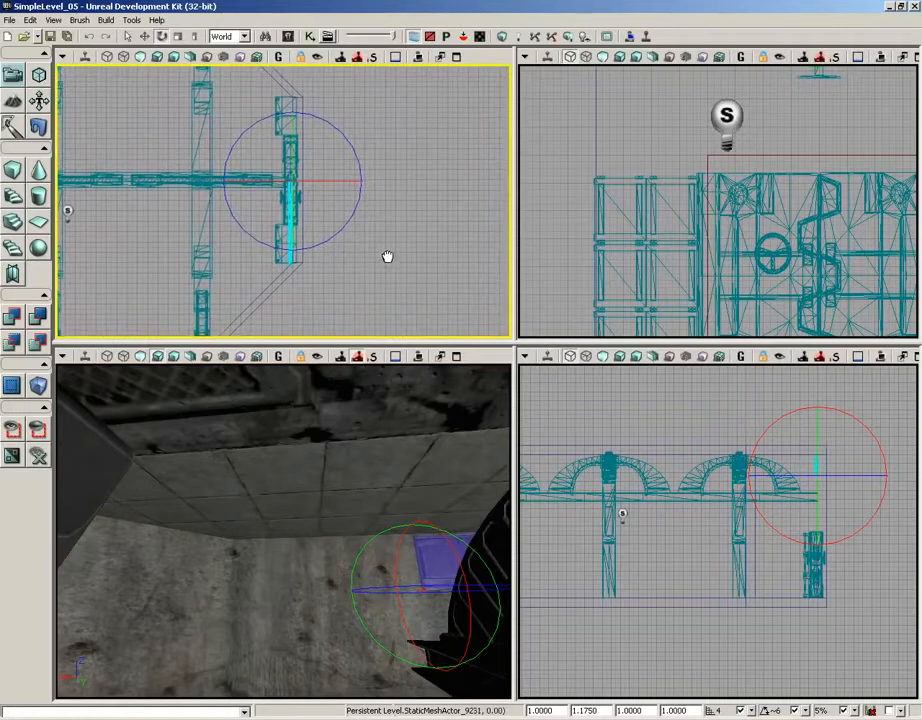
- Nudge the rotated trim along X to line up with the wall corner and raise it along Z against the ceiling
key("space")
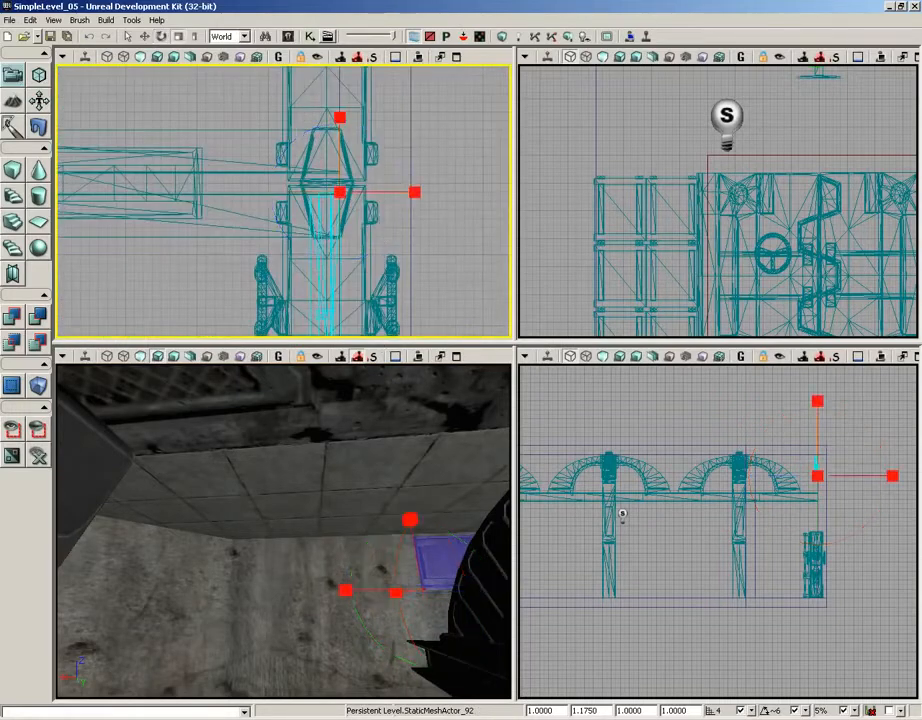
key("space")
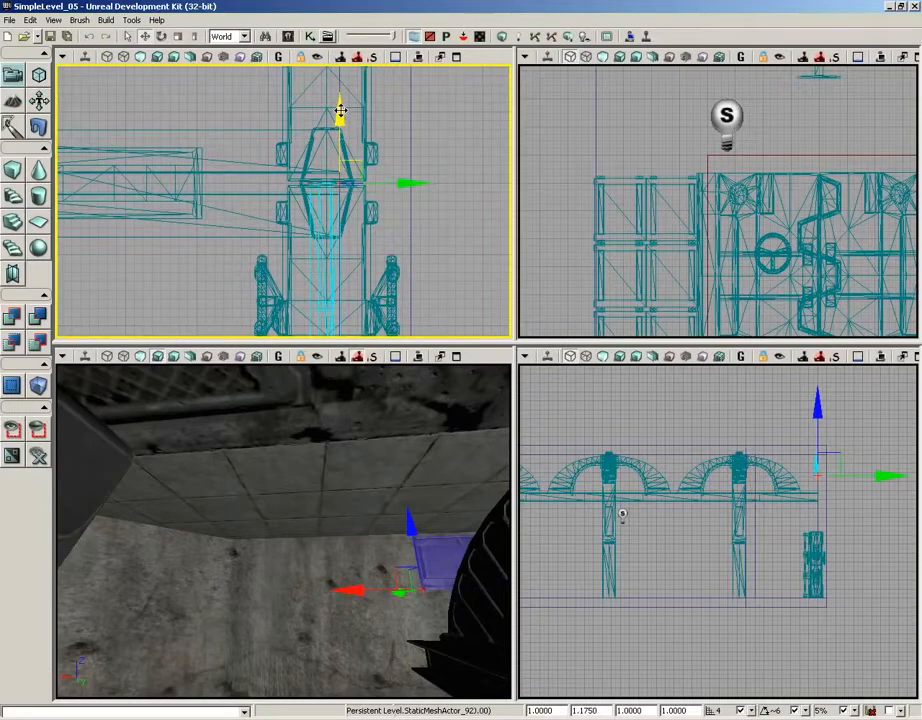
left_click_drag(340, 110, 340, 106)
scroll(438, 249, "down", 9)
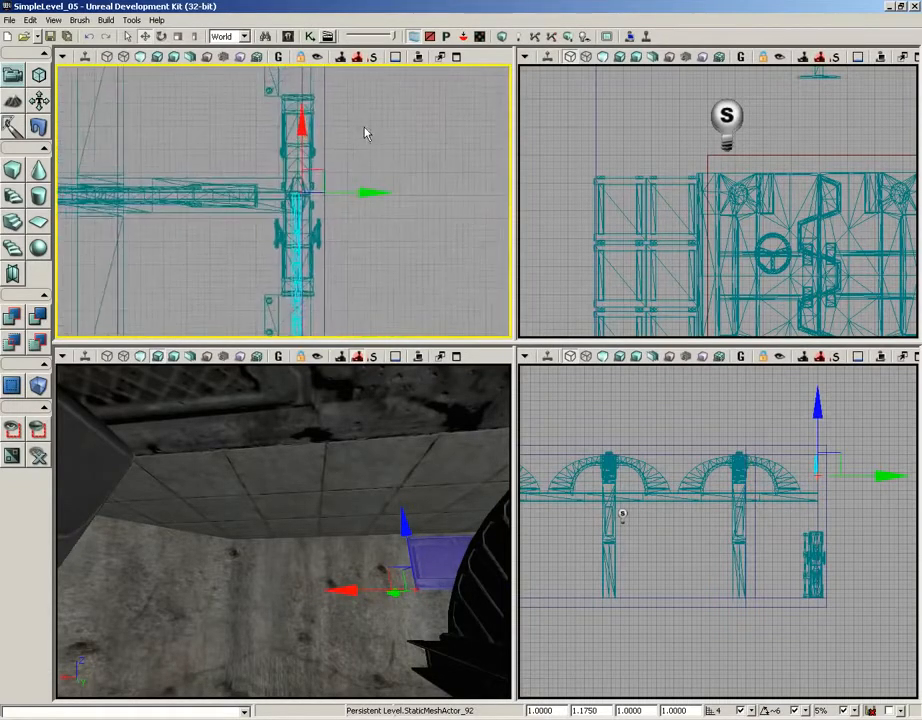
right_click_drag(438, 268, 418, 153)
left_click_drag(372, 508, 452, 490)
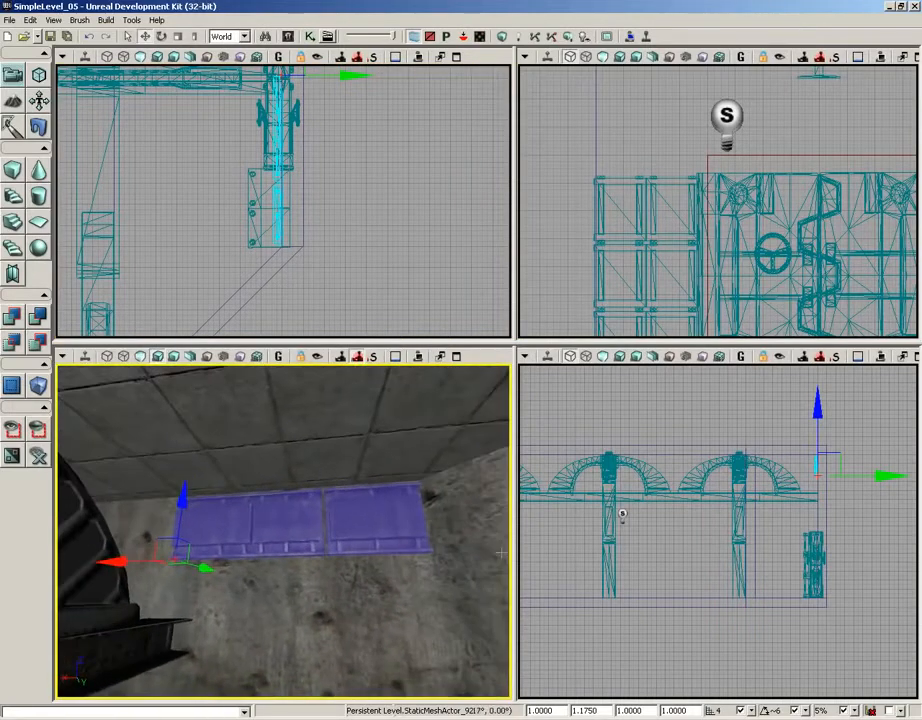
left_click_drag(188, 488, 187, 484)
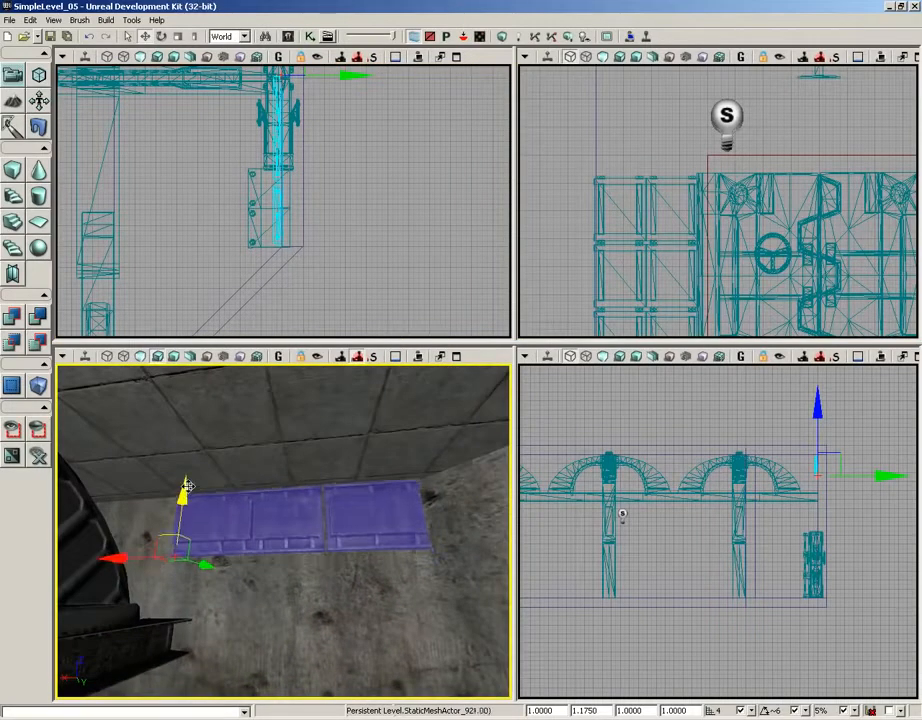
left_click_drag(342, 589, 335, 586)
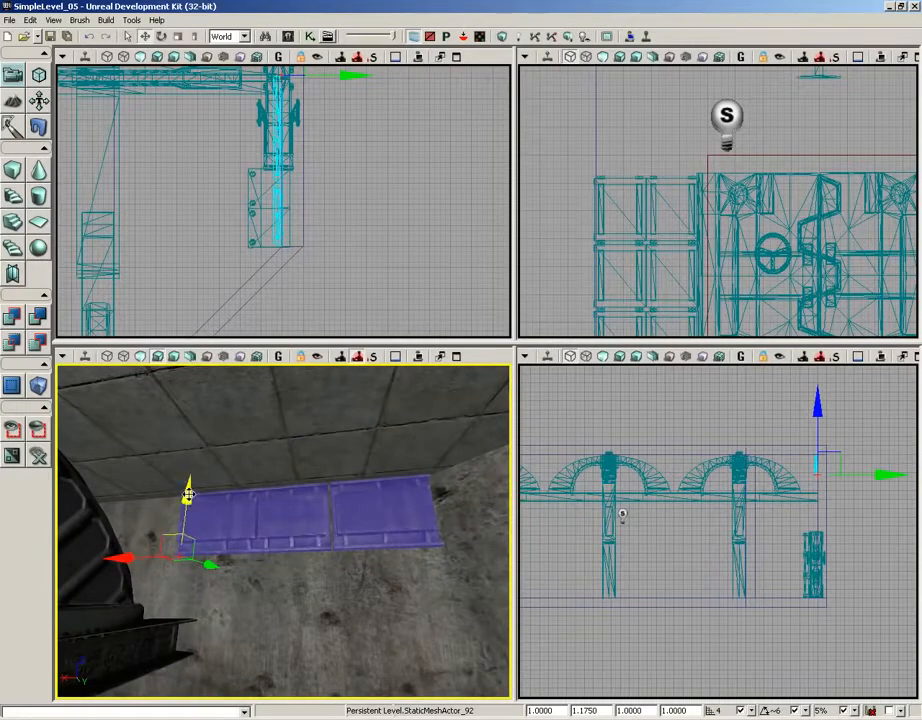
- Duplicate the long trim three times downward along Z, stacking four rows from the ceiling to the top of the blast doors
left_click_drag(185, 489, 181, 533, "alt")
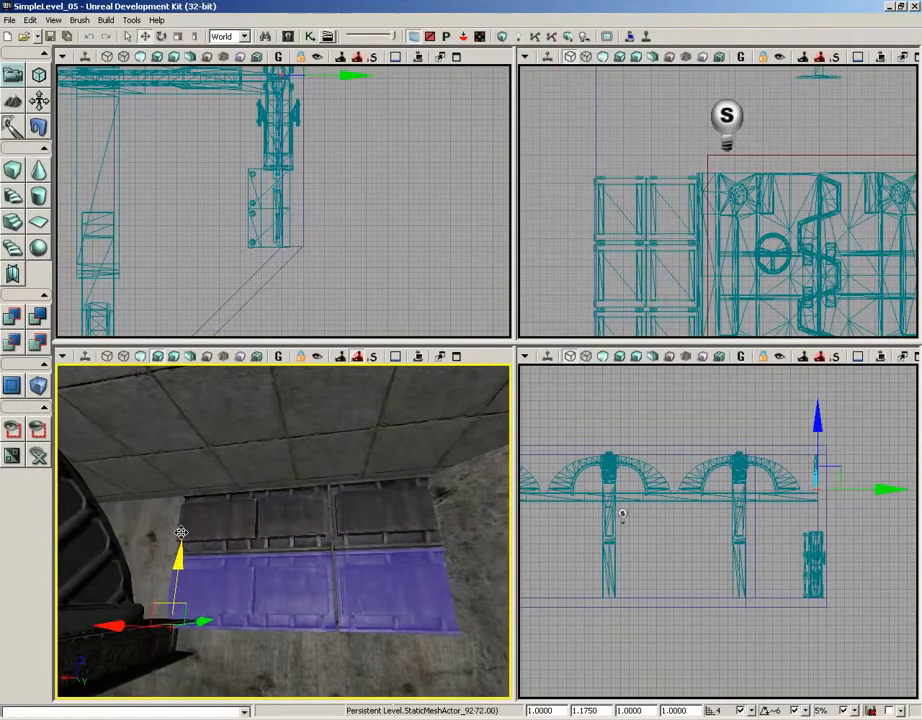
left_click_drag(340, 528, 331, 457)
right_click_drag(331, 457, 329, 465)
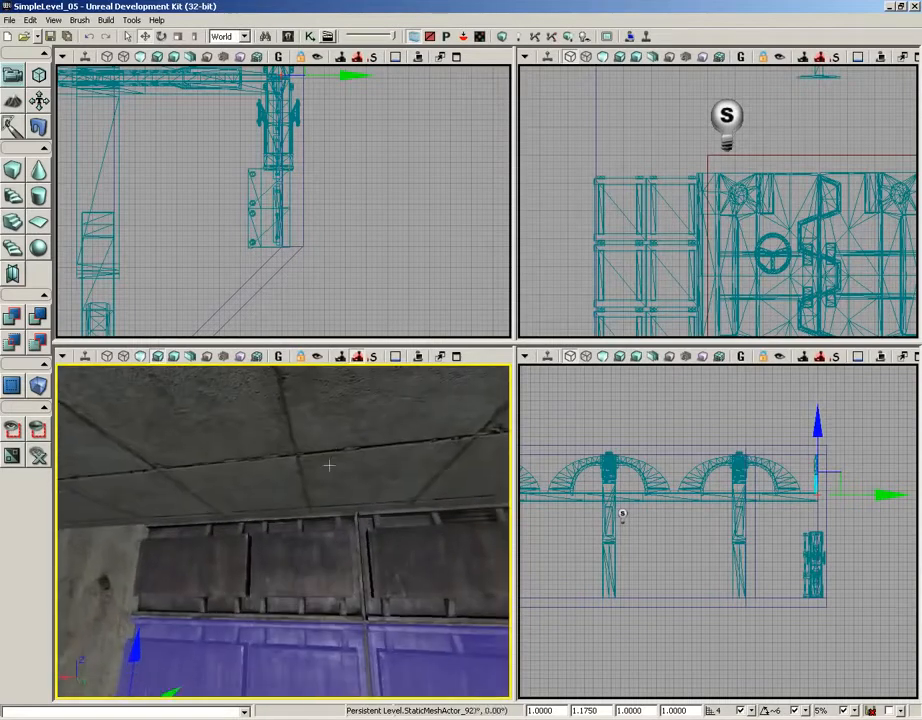
right_click_drag(285, 614, 279, 670)
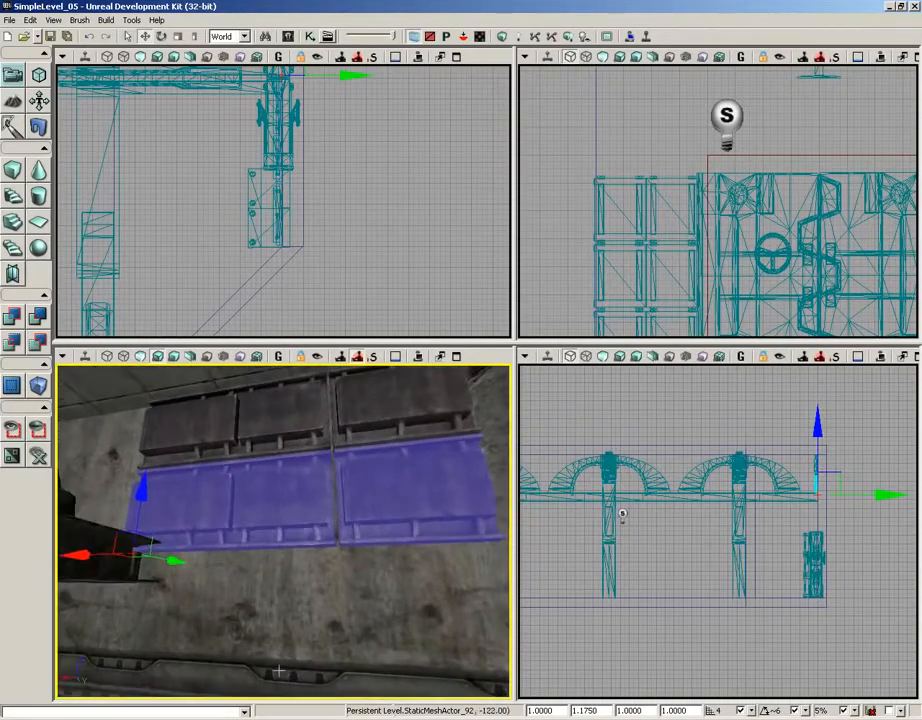
left_click_drag(144, 497, 140, 535)
right_click_drag(154, 493, 155, 550)
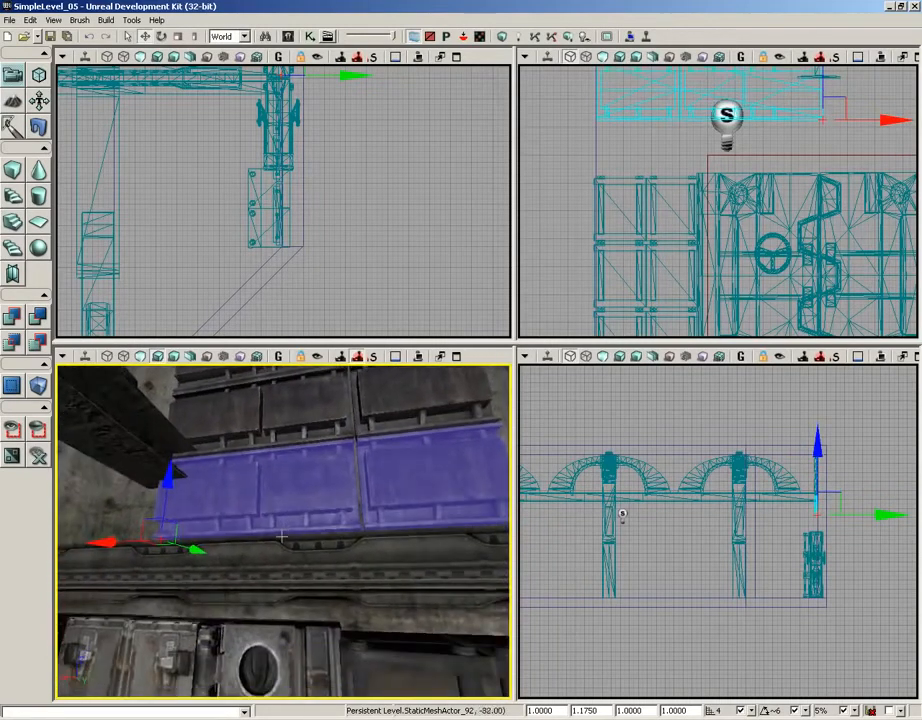
left_click_drag(168, 480, 170, 510)
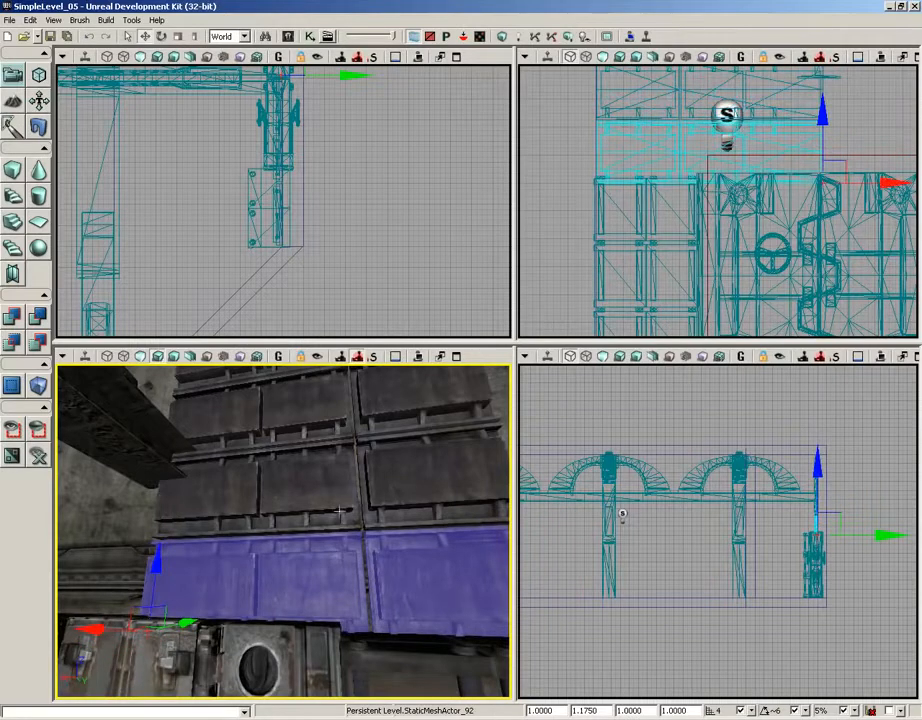
- Select all four stacked long trim pieces and duplicate them along X onto the other half of the end wall
left_click_drag(340, 510, 318, 490)
left_click(293, 528, "ctrl")
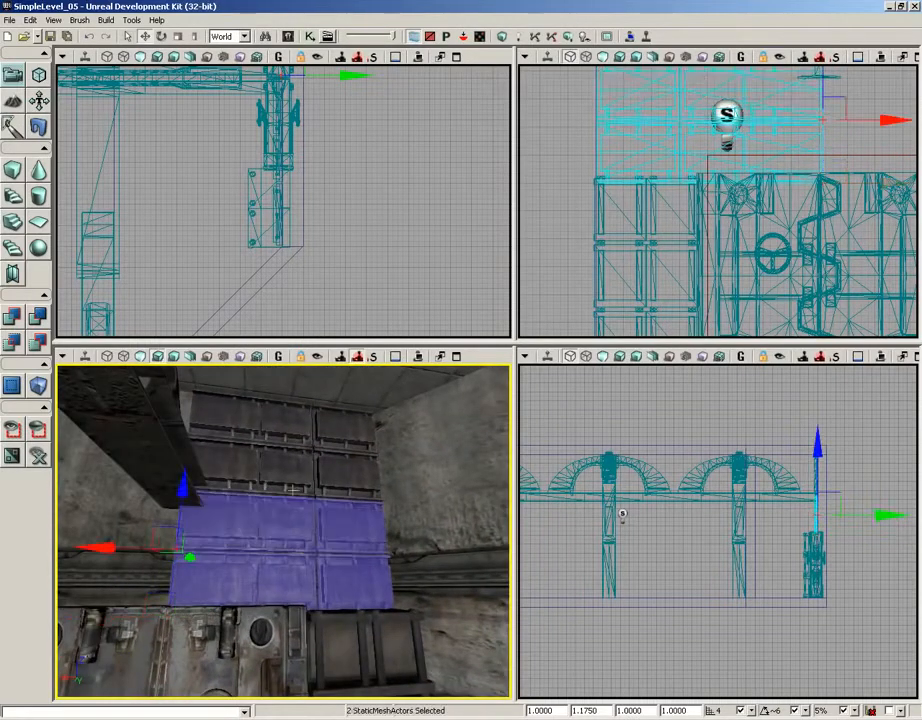
left_click(294, 458, "ctrl")
left_click(290, 426, "ctrl")
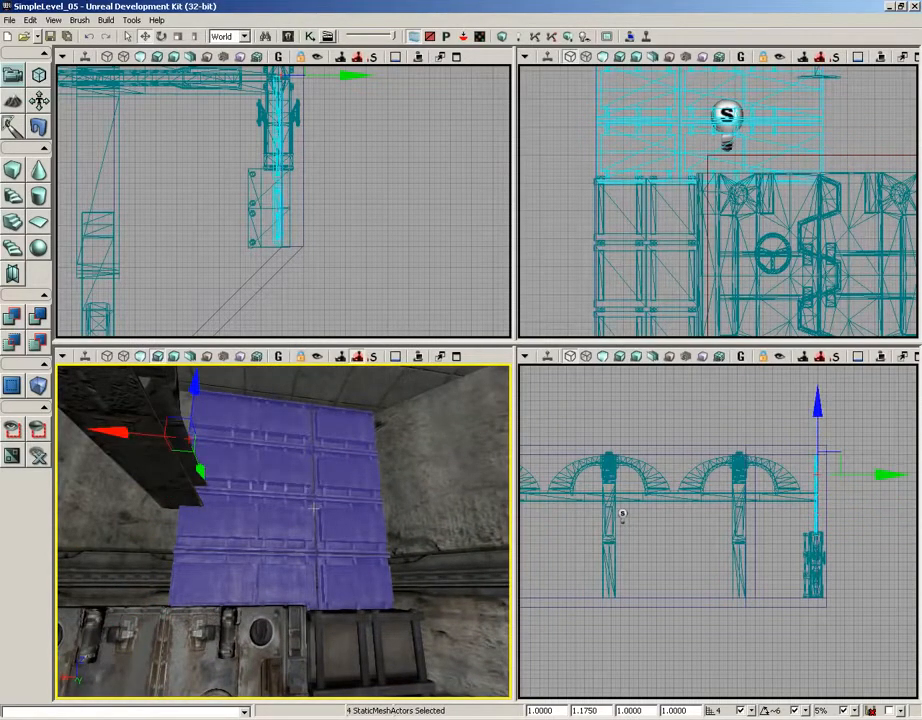
left_click_drag(315, 509, 275, 512)
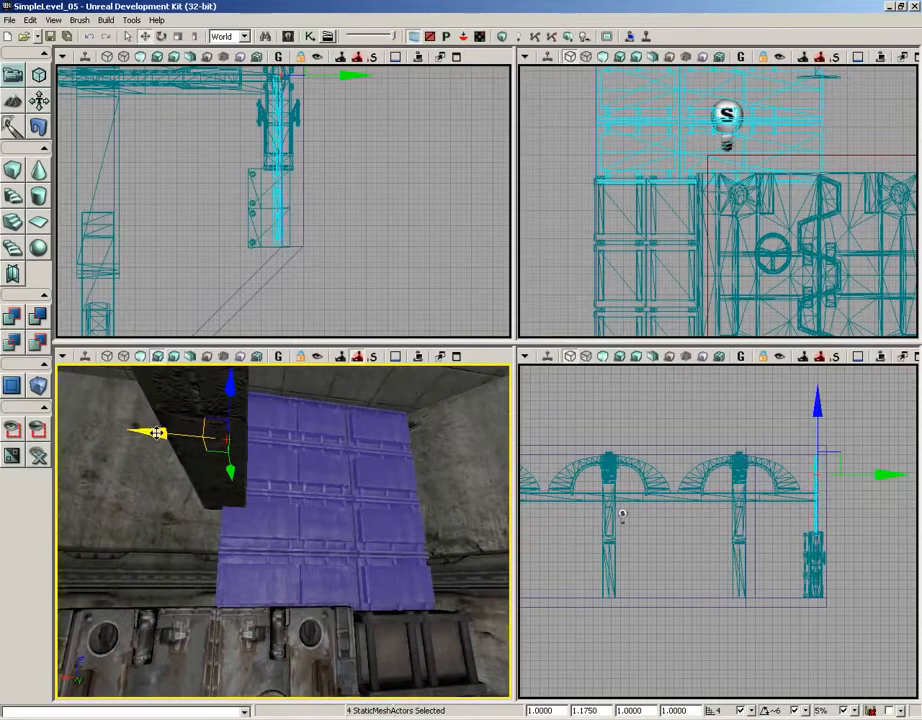
left_click_drag(157, 432, 58, 428)
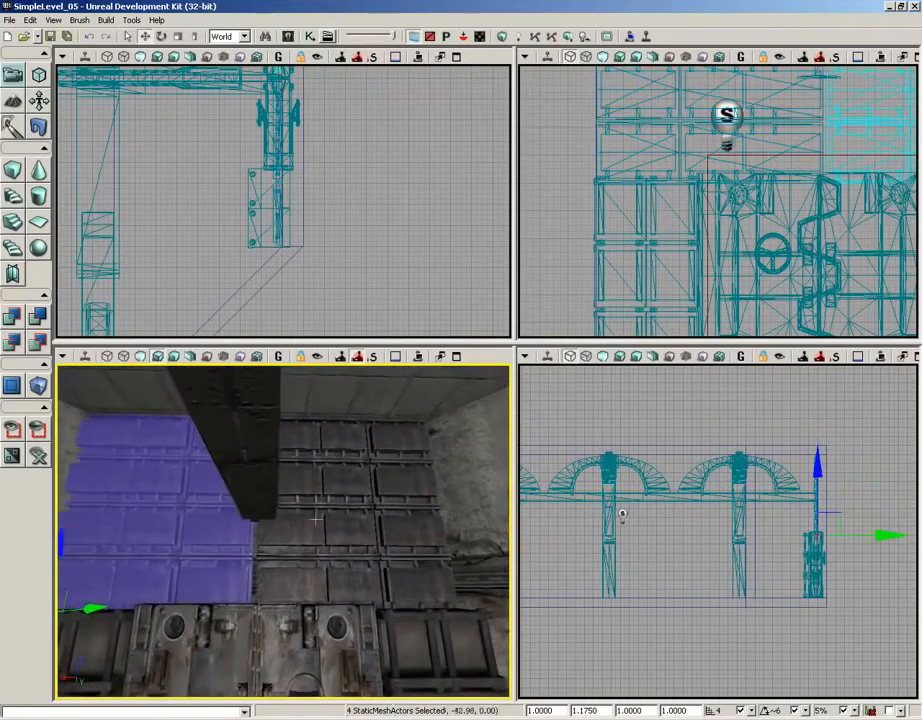
- Mirror the four duplicated trims with an X scale of -1.175 and move them along X to meet the original stack
middle_click_drag(316, 519, 246, 519)
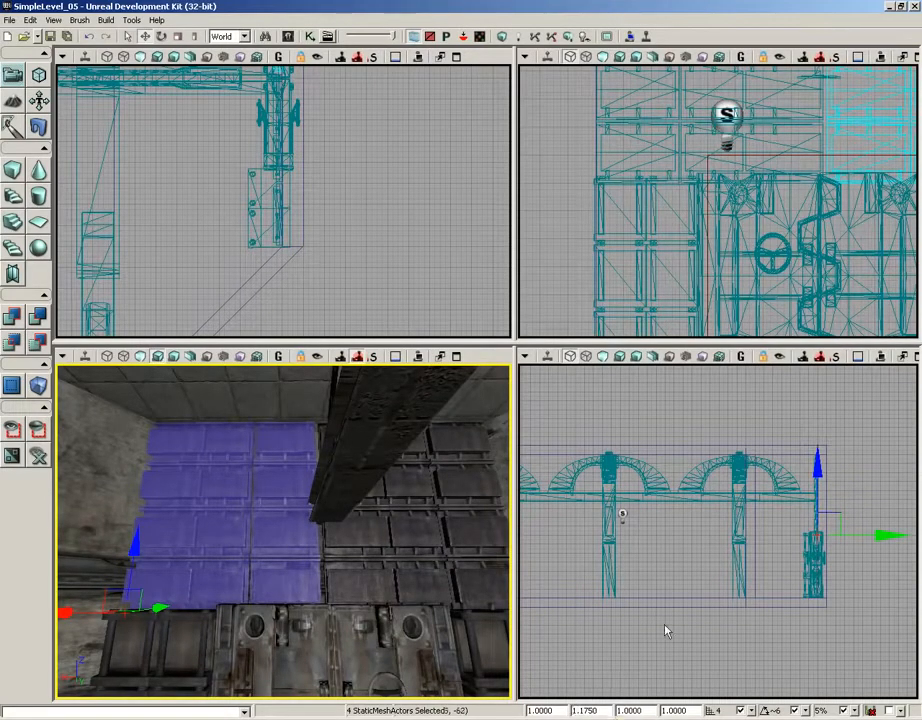
left_click(577, 710)
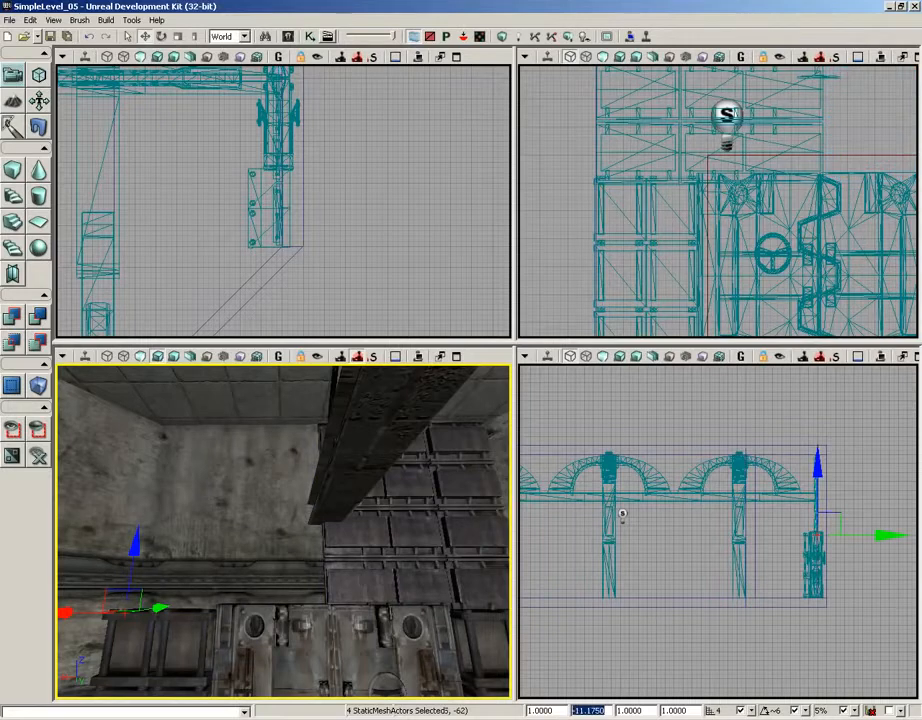
scroll(340, 138, "down", 4)
right_click_drag(341, 140, 355, 352)
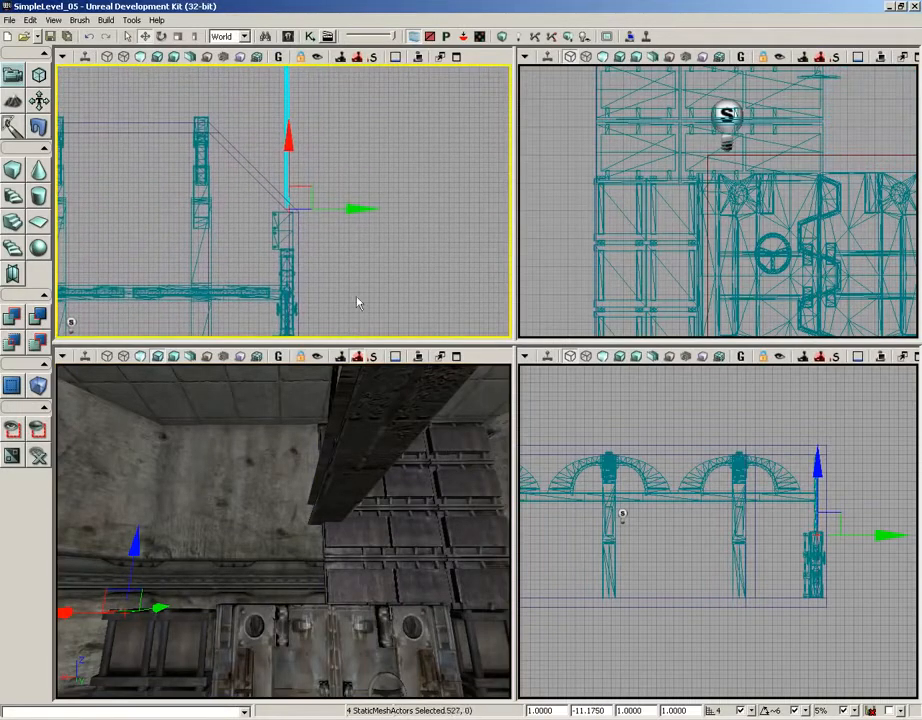
left_click_drag(286, 140, 298, 262)
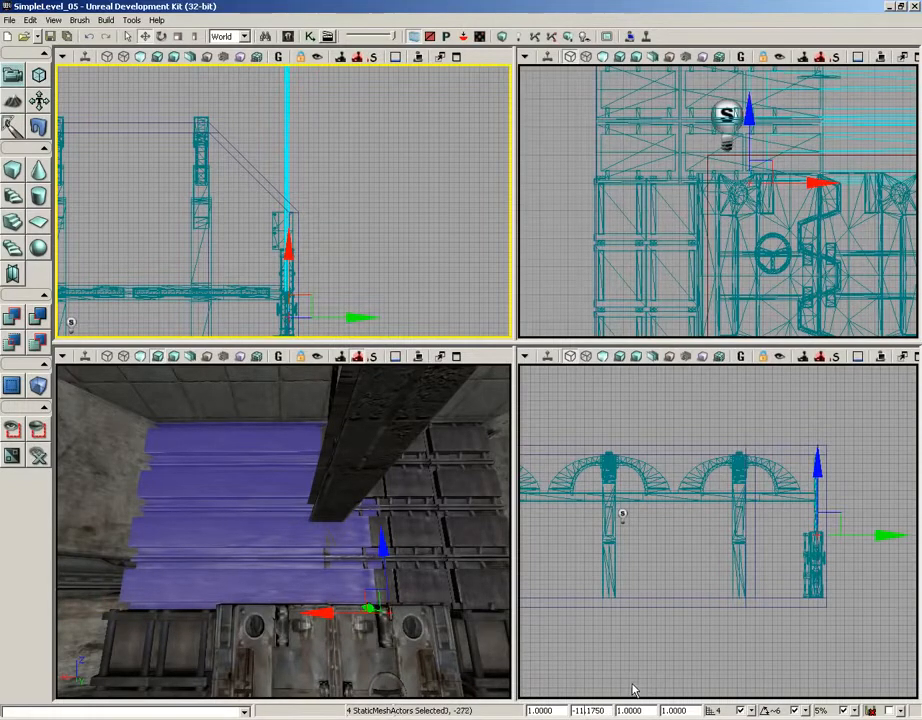
key("BackSpace")
key("Return")
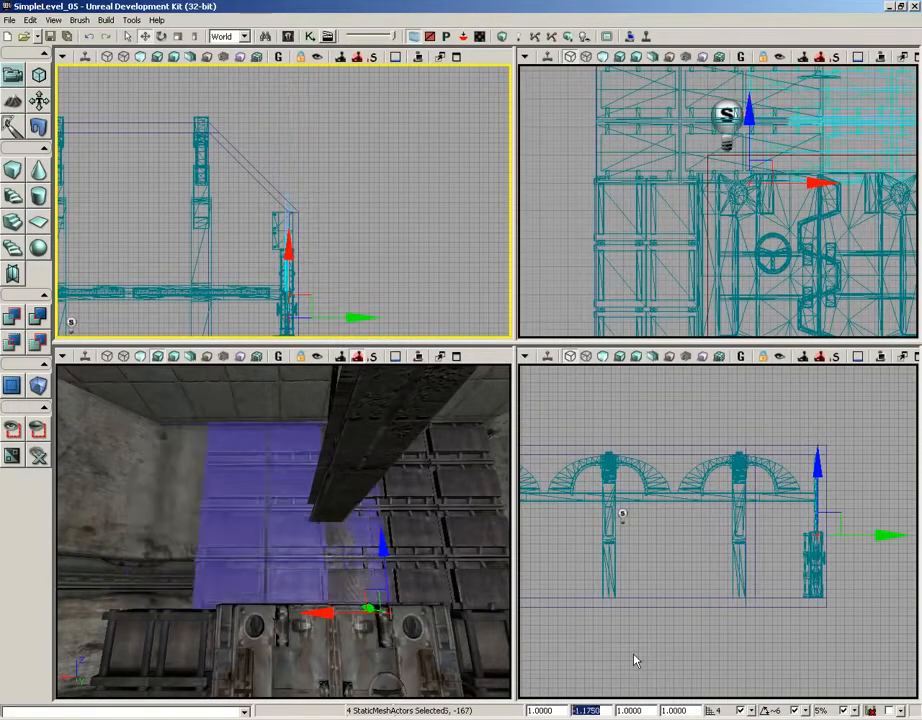
left_click_drag(318, 611, 271, 614)
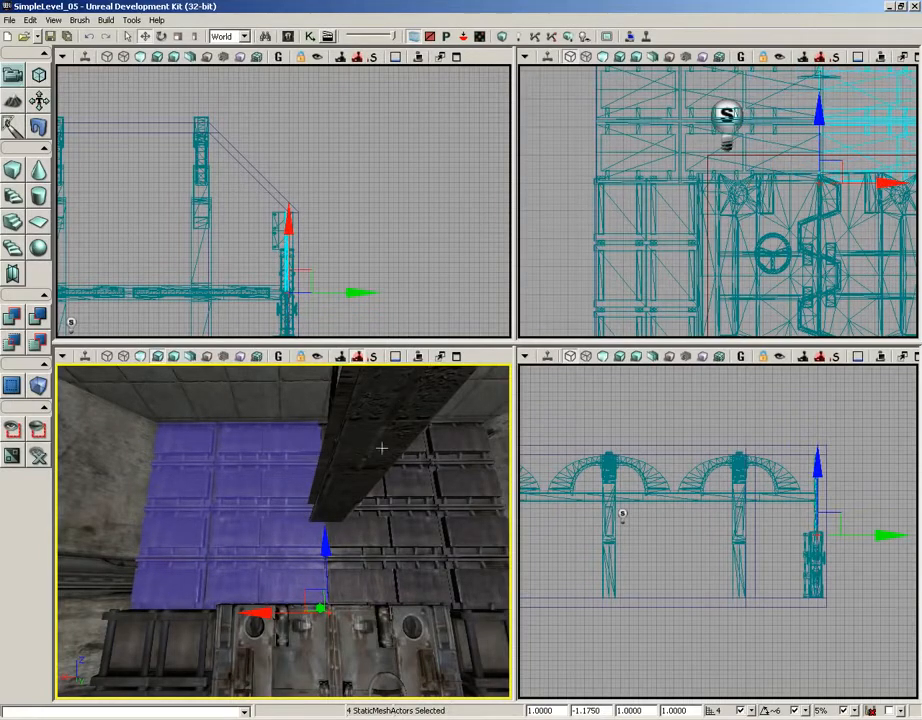
- Examine the end wall from several angles, checking the trim rows, the blast doors and both wall corners
left_click(305, 425)
right_click_drag(343, 546, 443, 548)
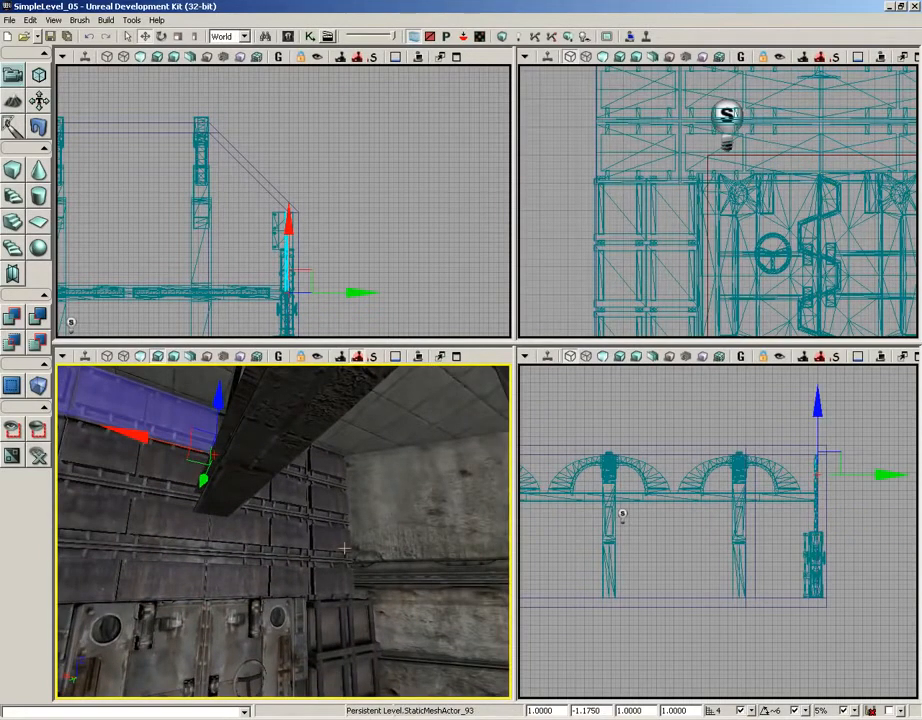
right_click_drag(344, 549, 496, 489)
left_click(497, 489)
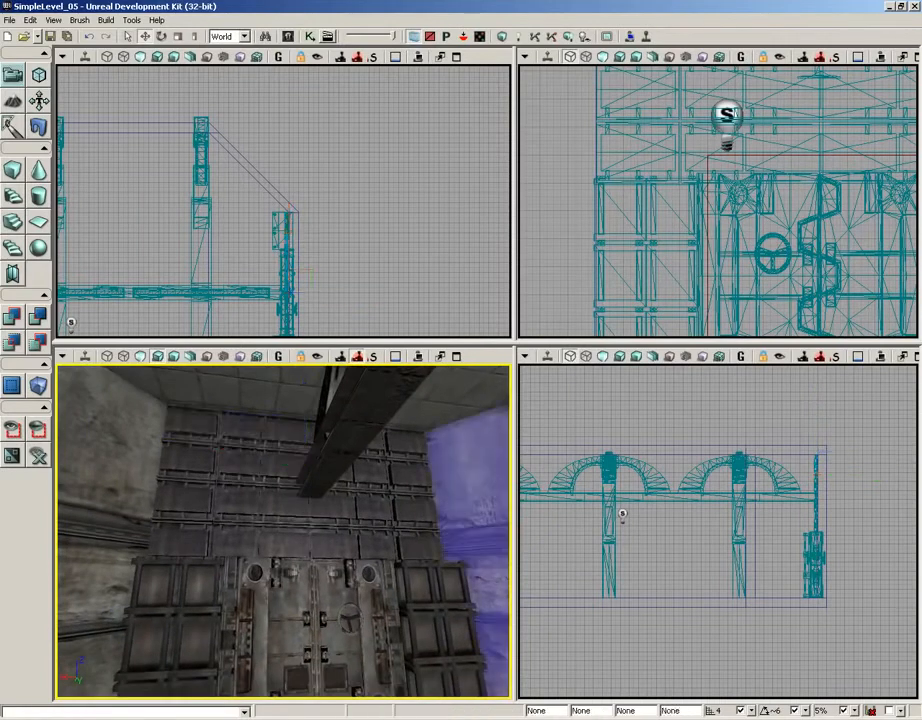
right_click_drag(444, 464, 474, 498)
right_click_drag(446, 547, 406, 546)
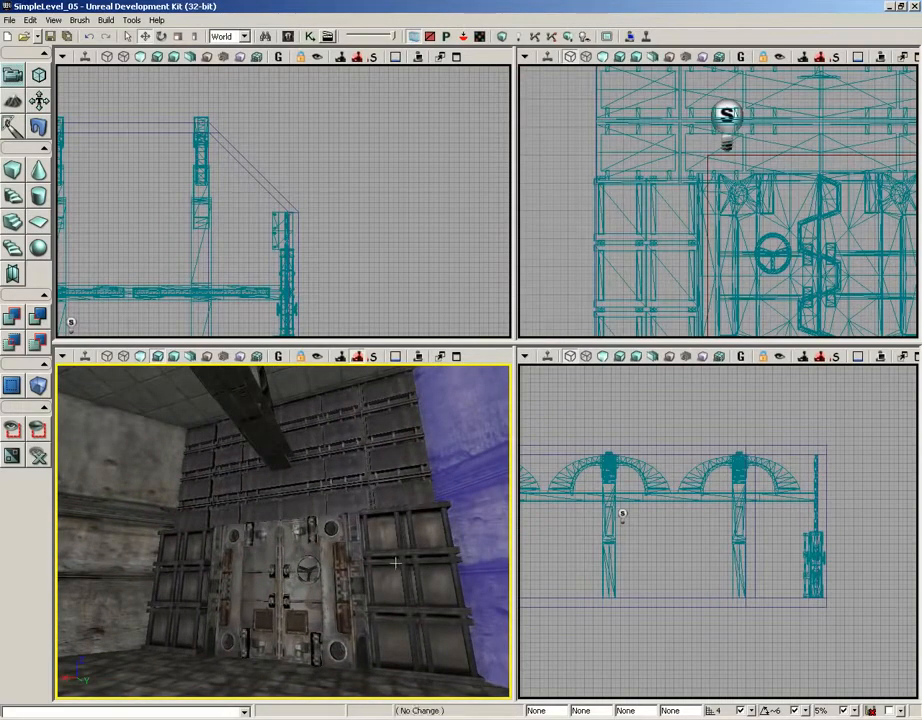
right_click_drag(396, 563, 396, 553)
left_click_drag(360, 563, 415, 535)
right_click_drag(376, 606, 372, 562)
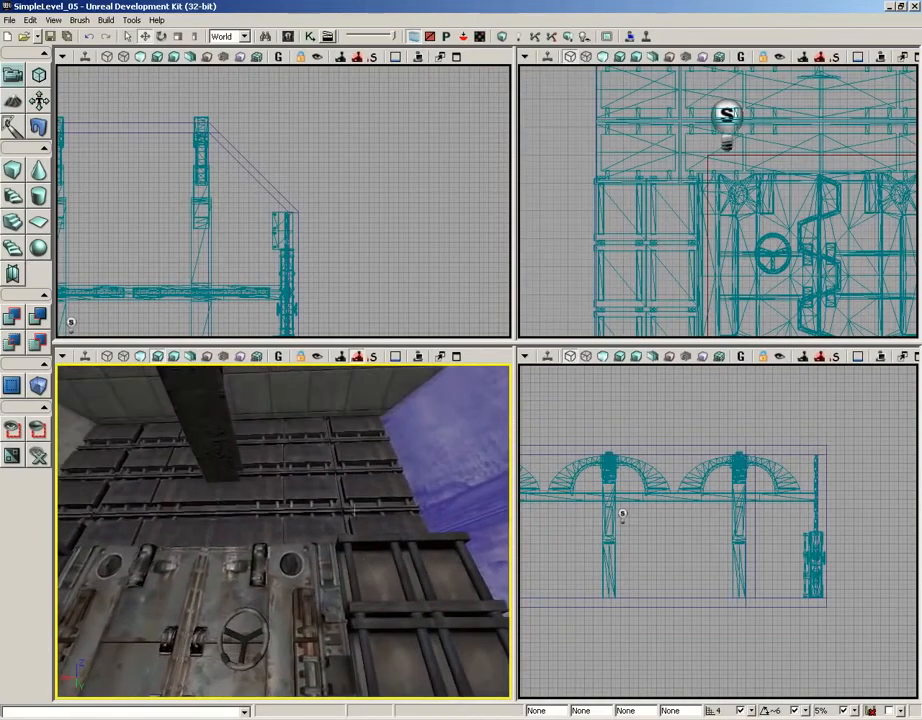
left_click_drag(345, 510, 342, 541)
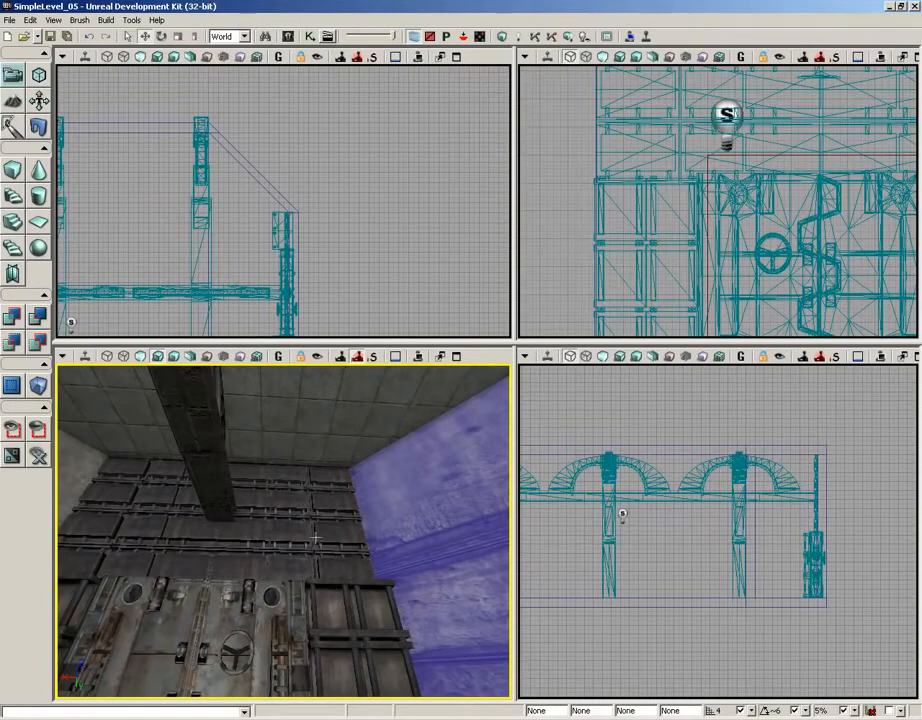
right_click_drag(228, 388, 300, 500)
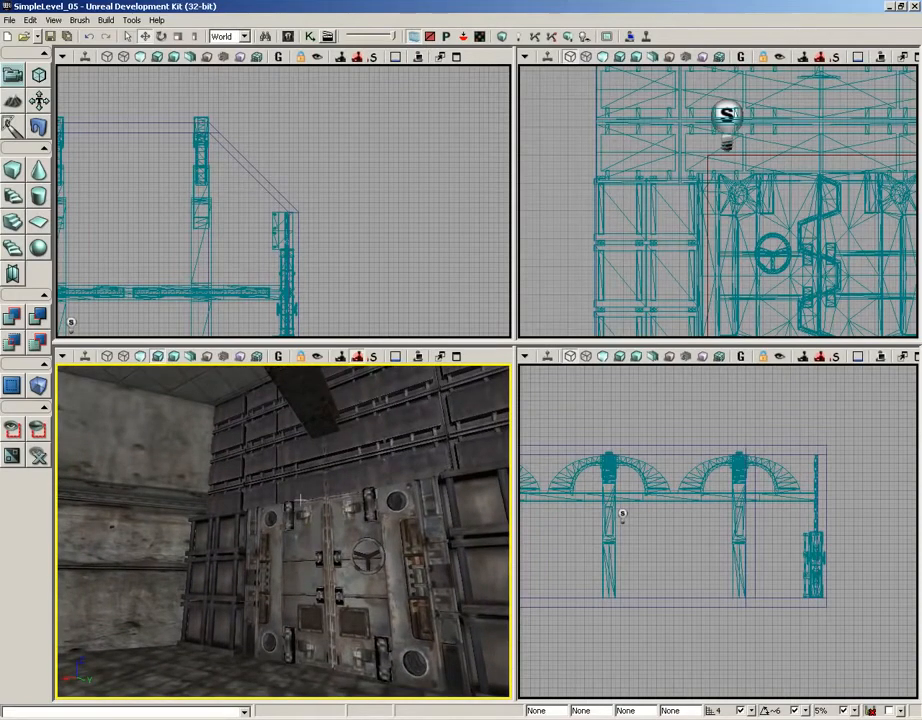